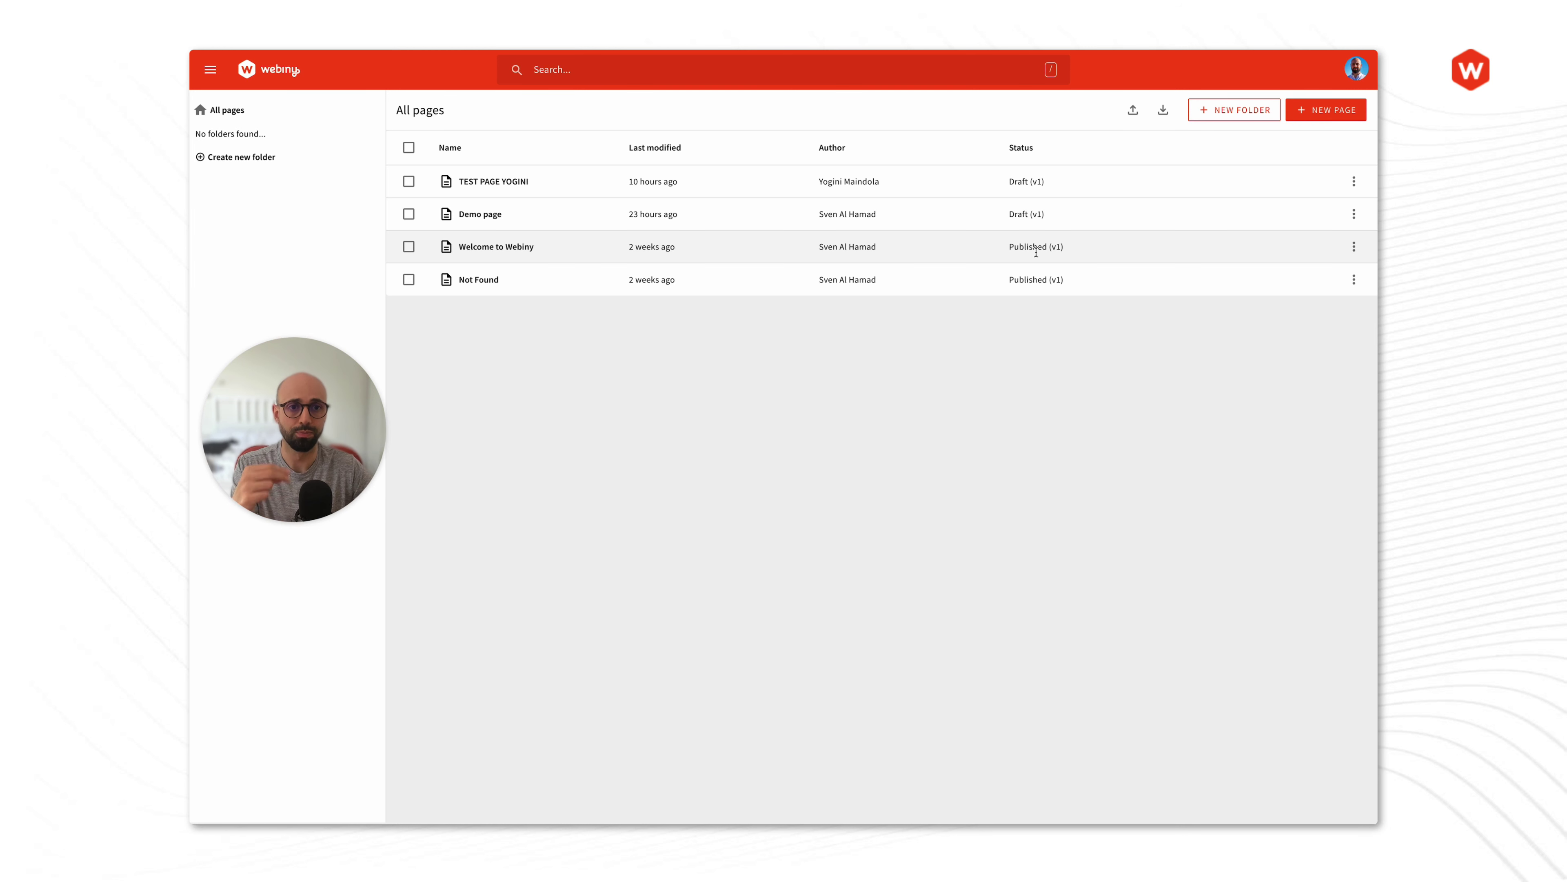
Open the Demo page's details from the page list and review its revisions and page preview
{"action": "left_click", "coordinate": [1039, 215]}
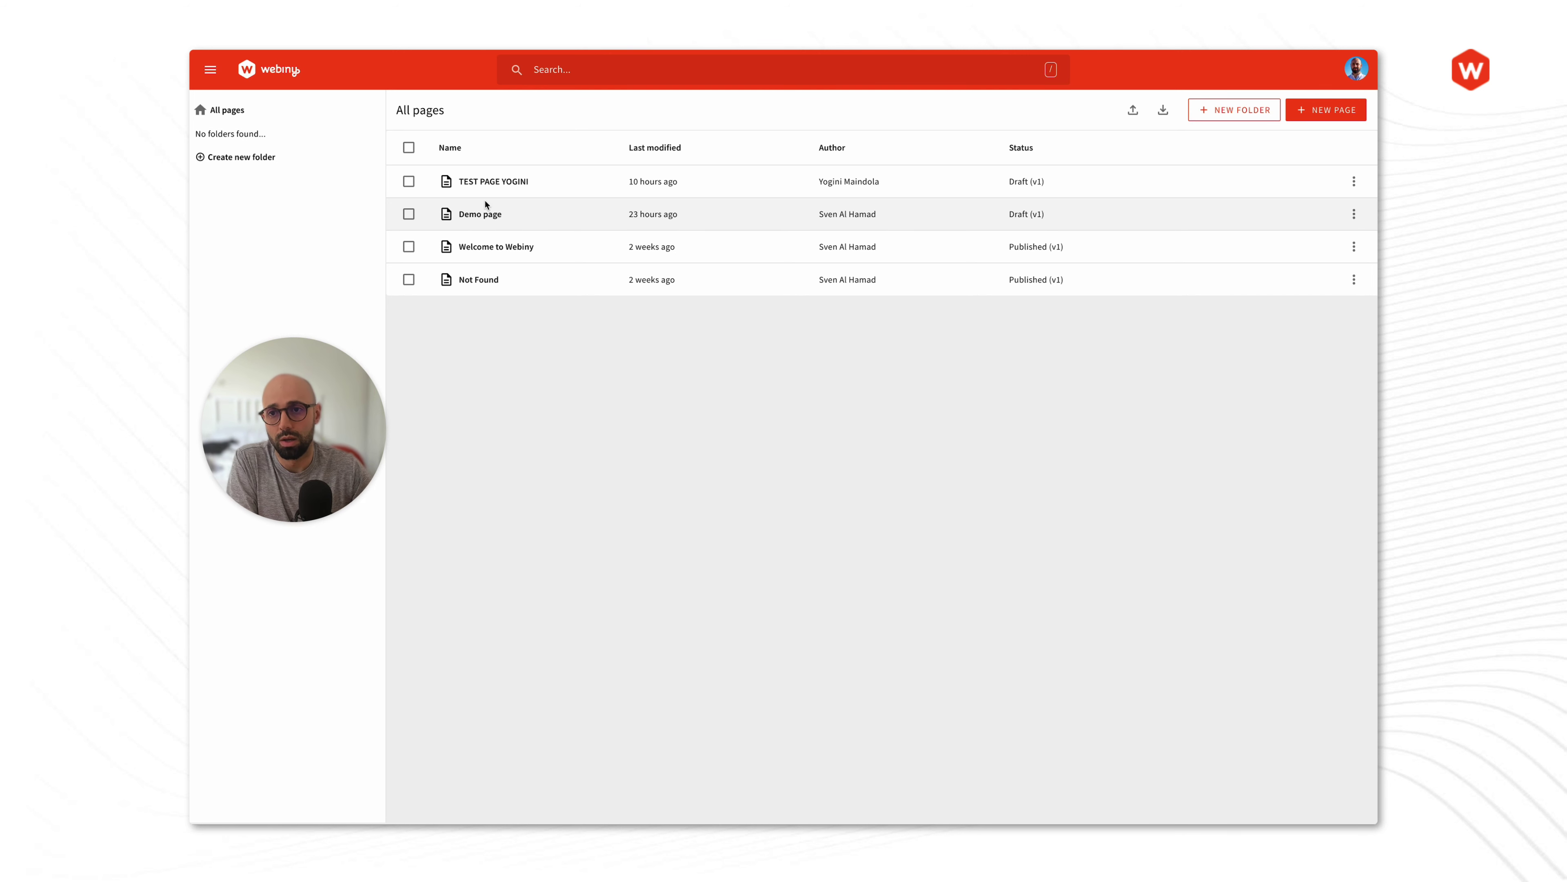
{"action": "left_click", "coordinate": [491, 214]}
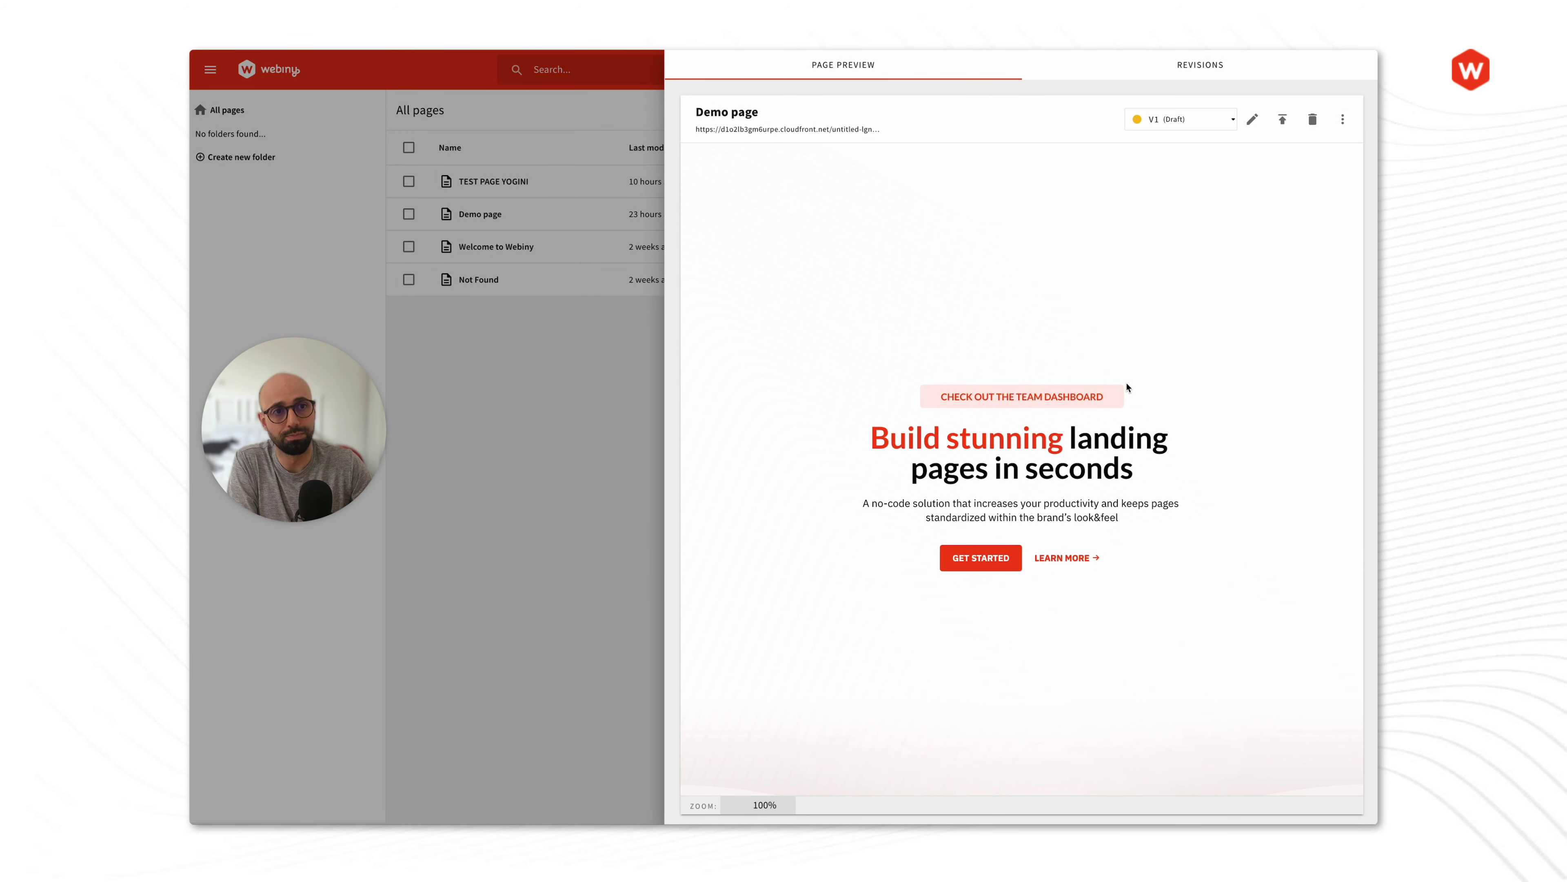
{"action": "left_click", "coordinate": [1204, 73]}
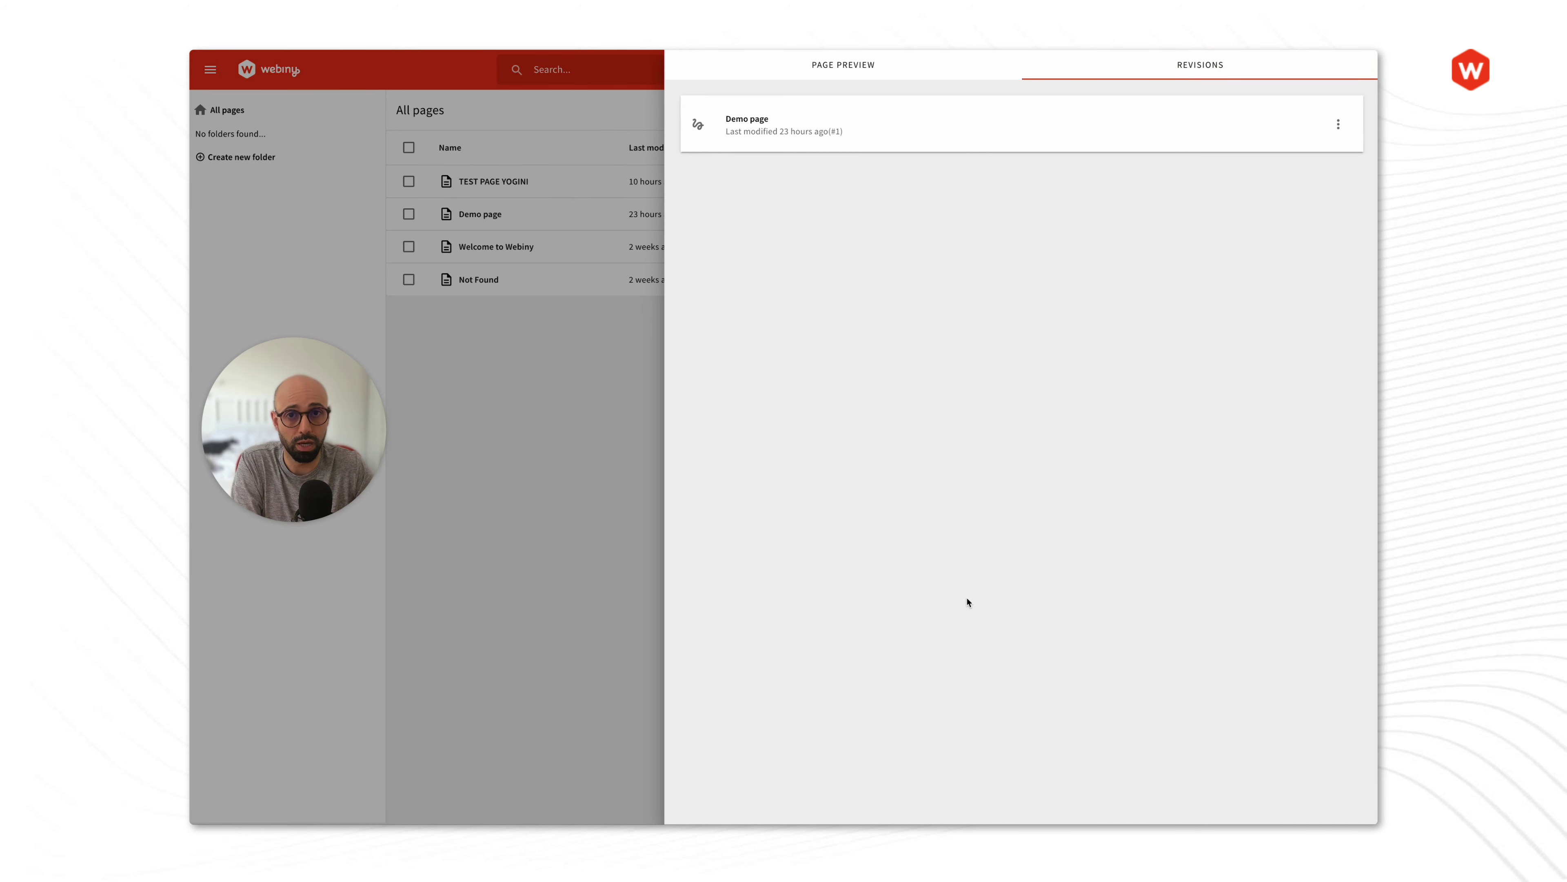
{"action": "left_click", "coordinate": [837, 132]}
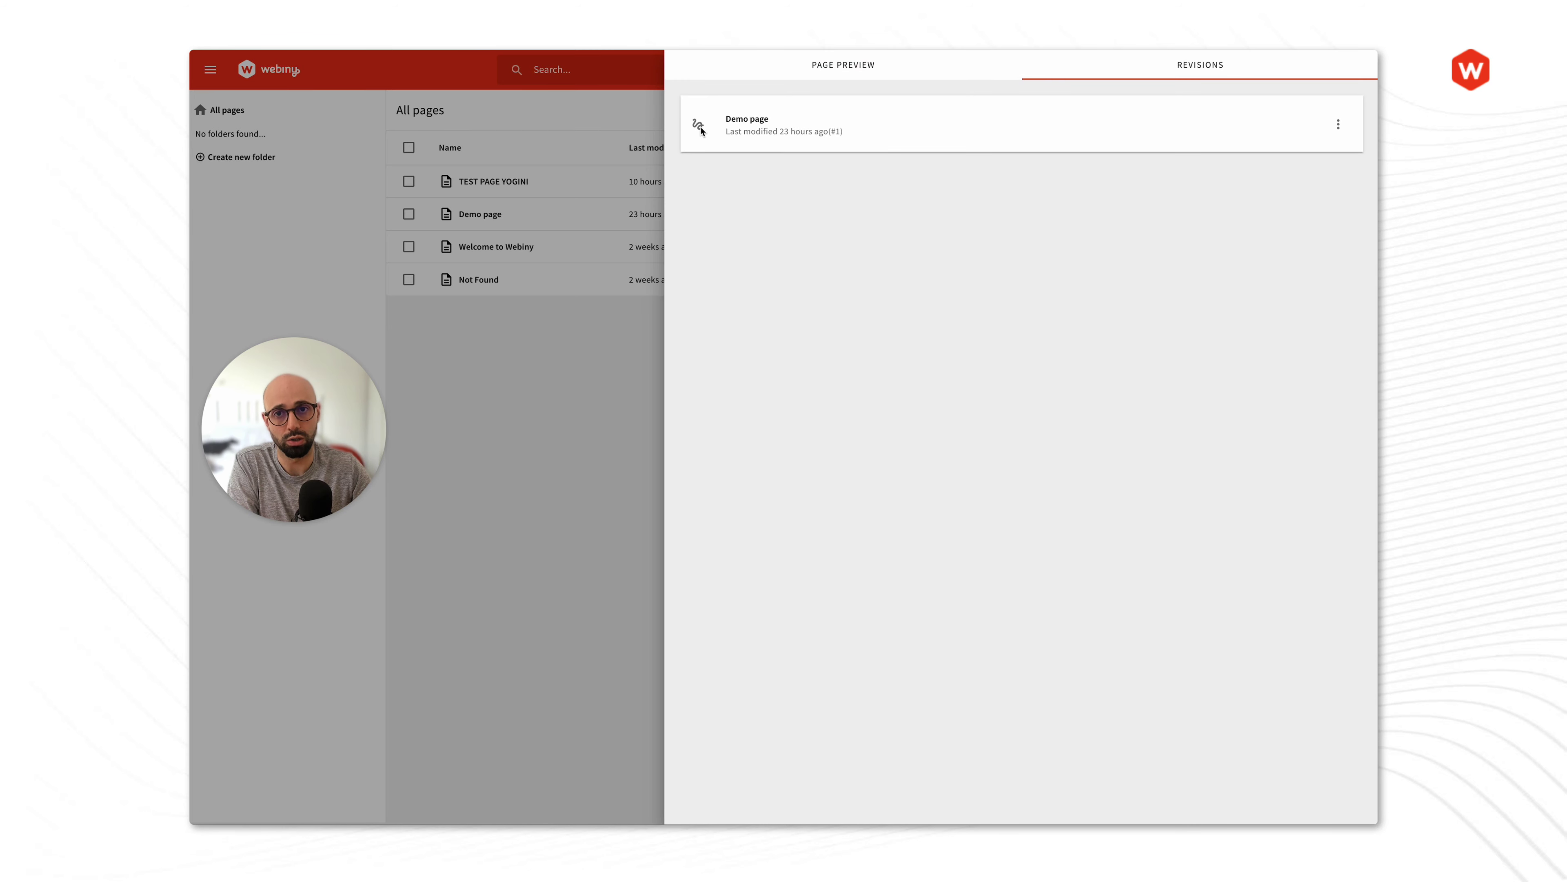
{"action": "left_click", "coordinate": [858, 68]}
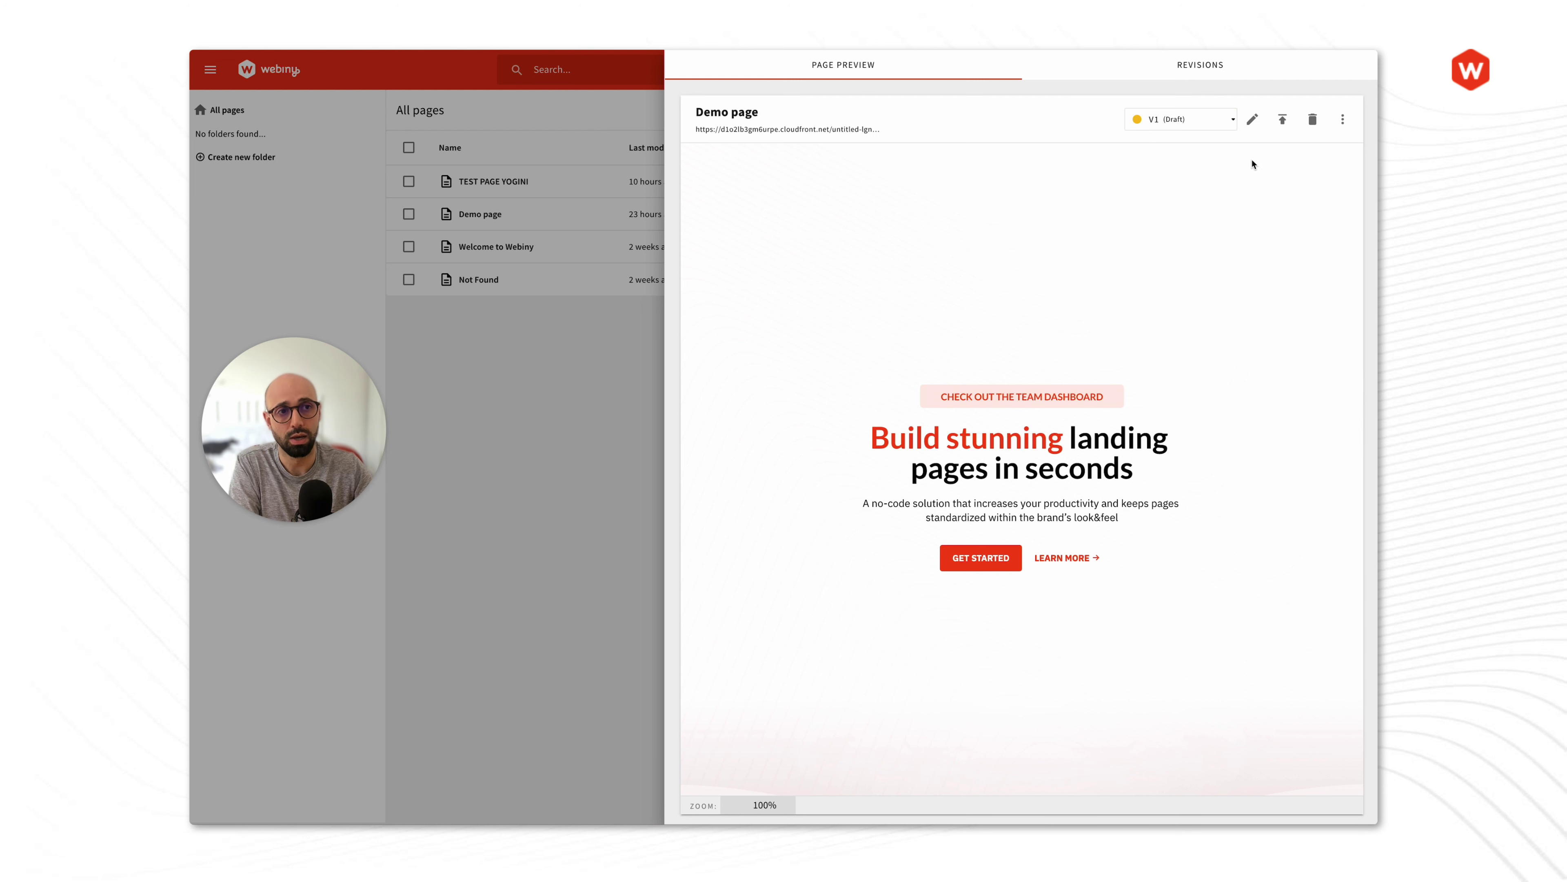
Open the Demo page draft in the editor, publish it with confirmation and check its status in the page list
{"action": "left_click", "coordinate": [1253, 122]}
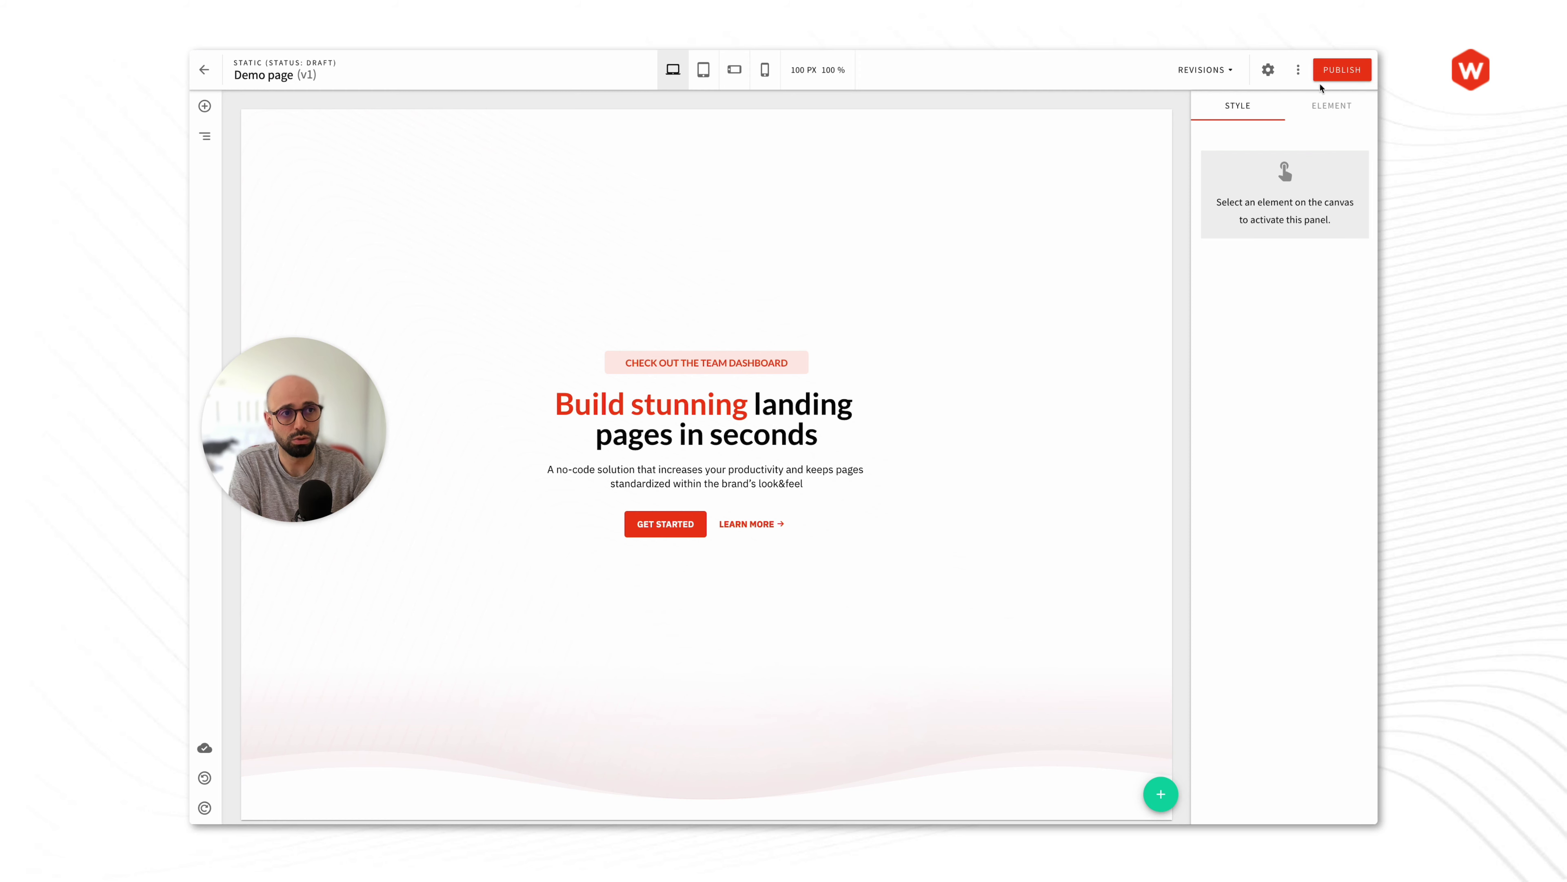
{"action": "left_click", "coordinate": [1334, 75]}
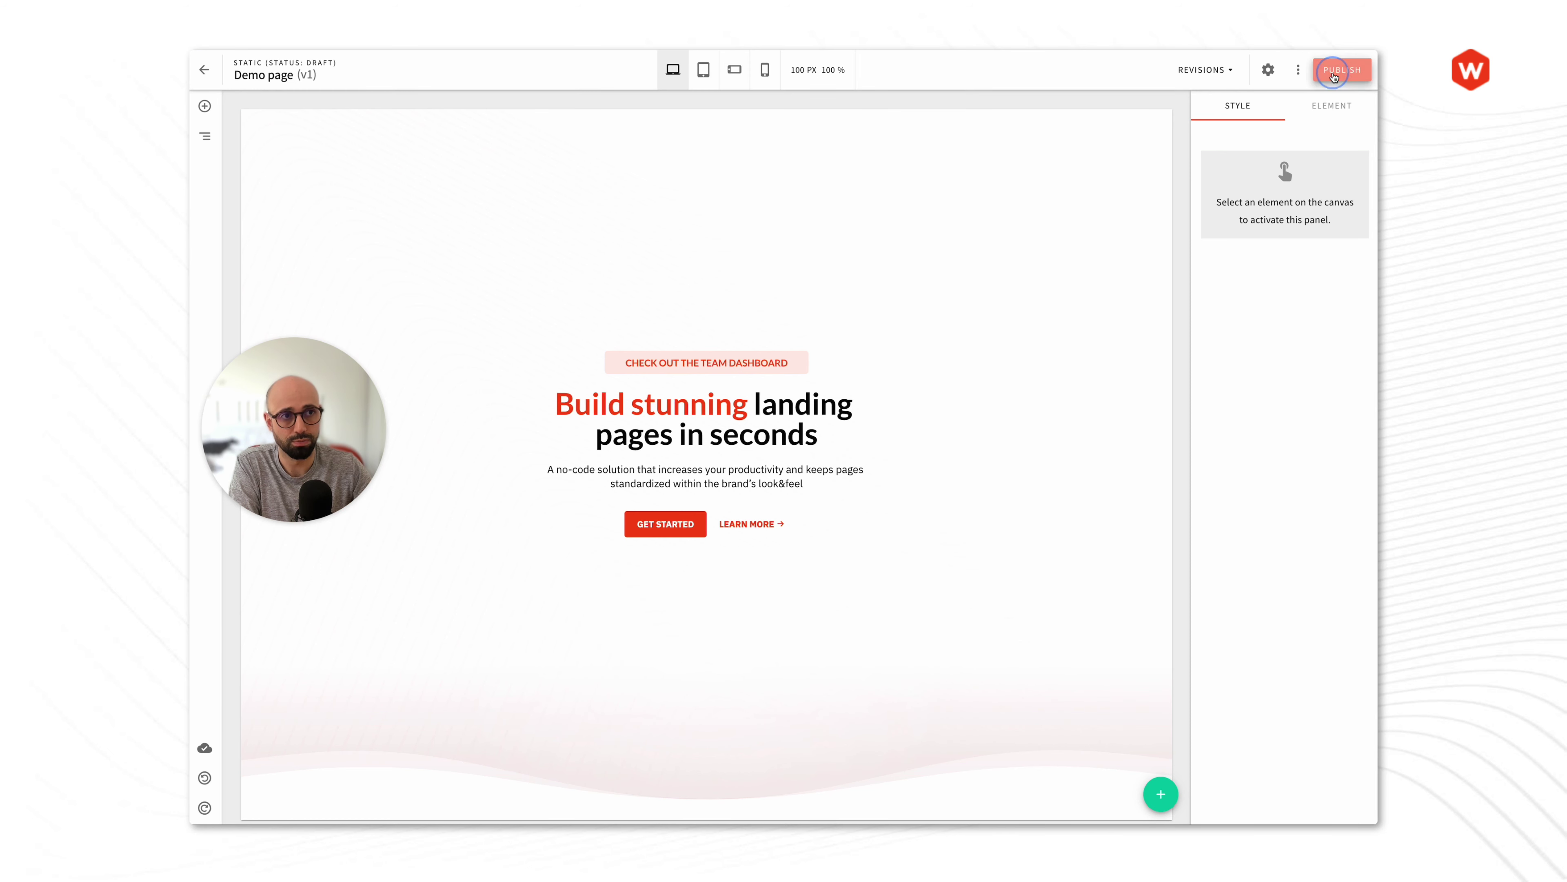
{"action": "left_click", "coordinate": [917, 485]}
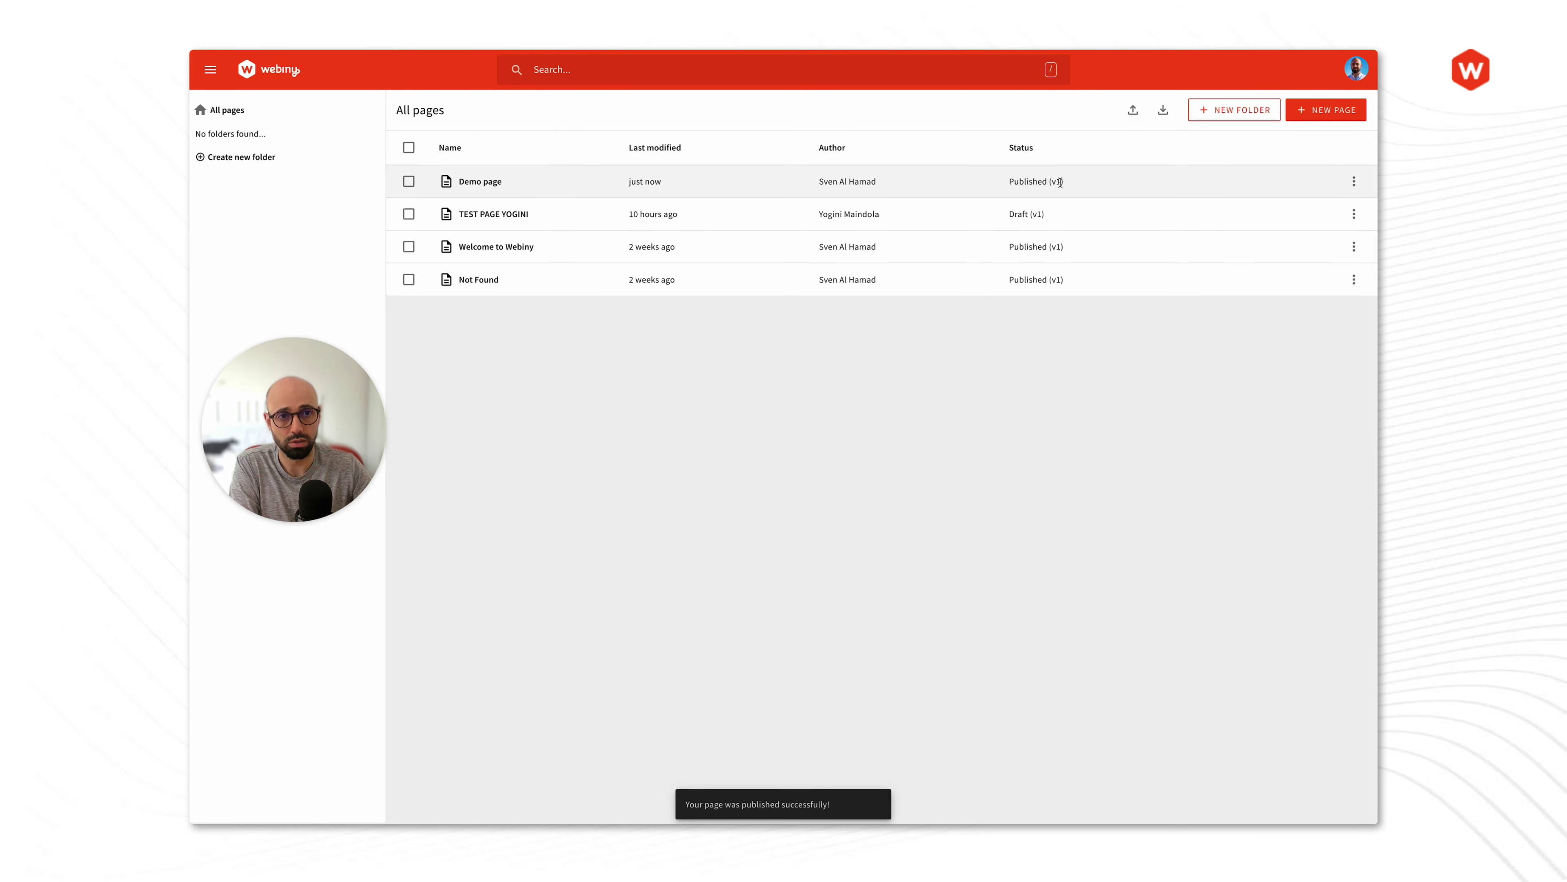
{"action": "left_click_drag", "start_coordinate": [1057, 180], "coordinate": [1061, 180]}
{"action": "left_click", "coordinate": [1029, 181]}
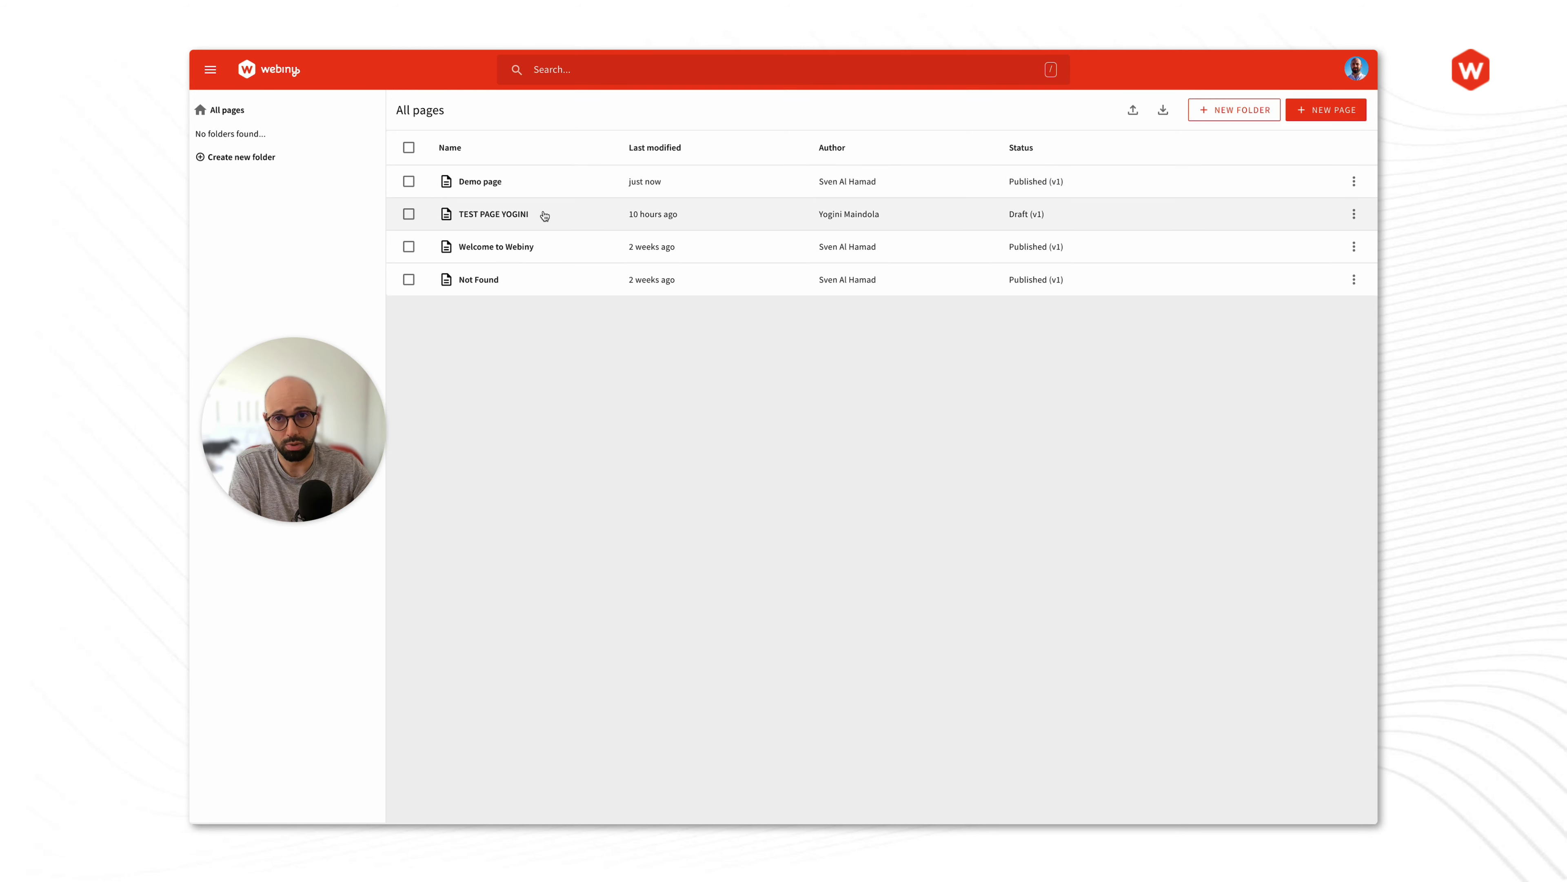
Check the published Demo page's revisions and open the page for editing as a new draft version
{"action": "left_click", "coordinate": [494, 189]}
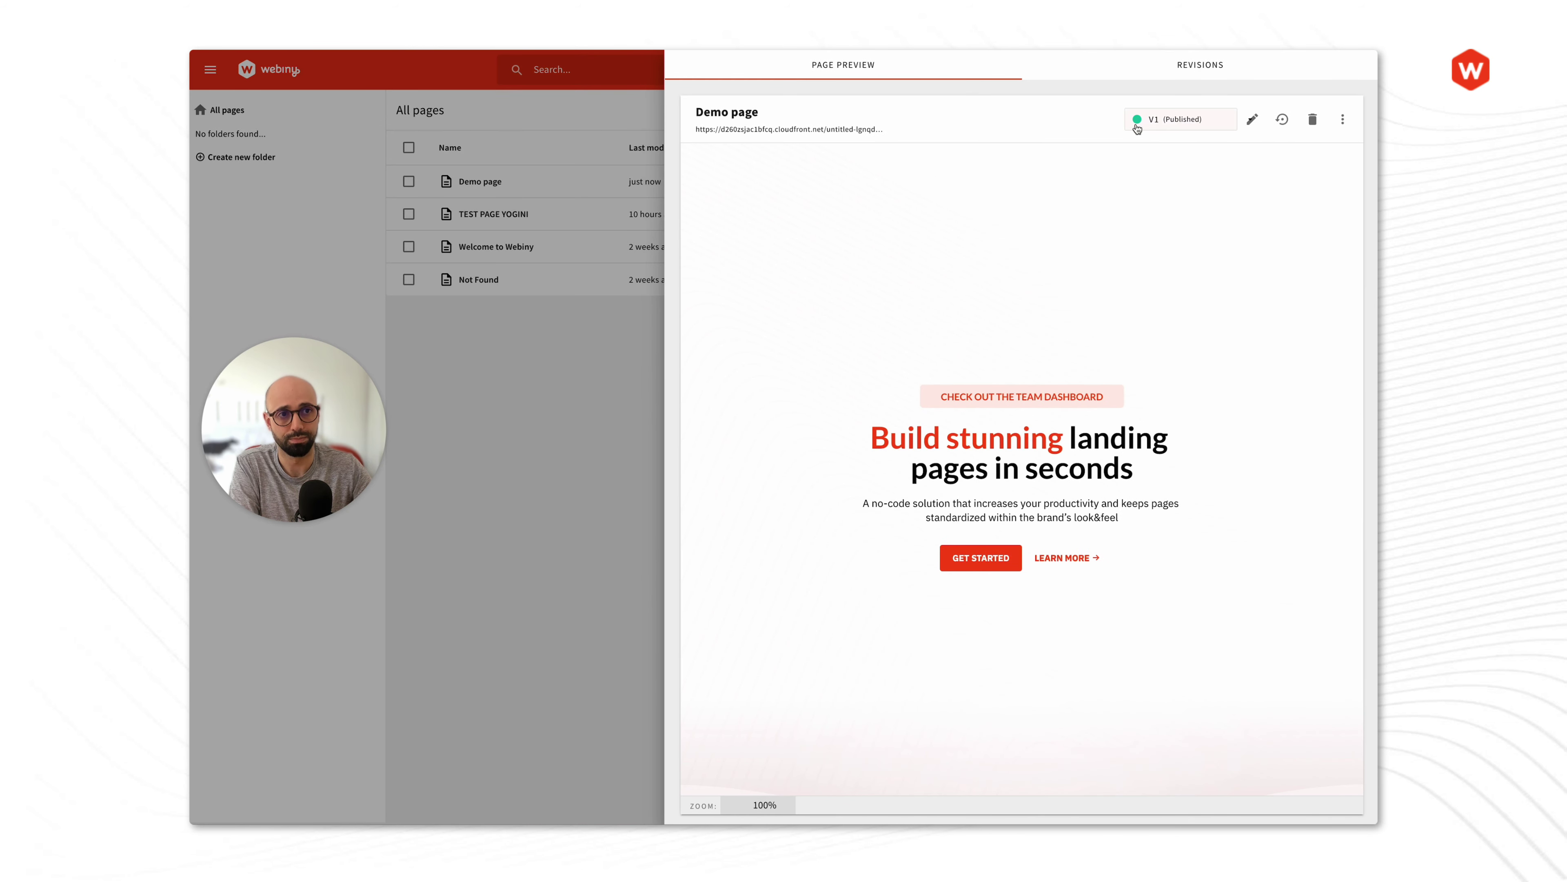
{"action": "left_click", "coordinate": [1164, 69]}
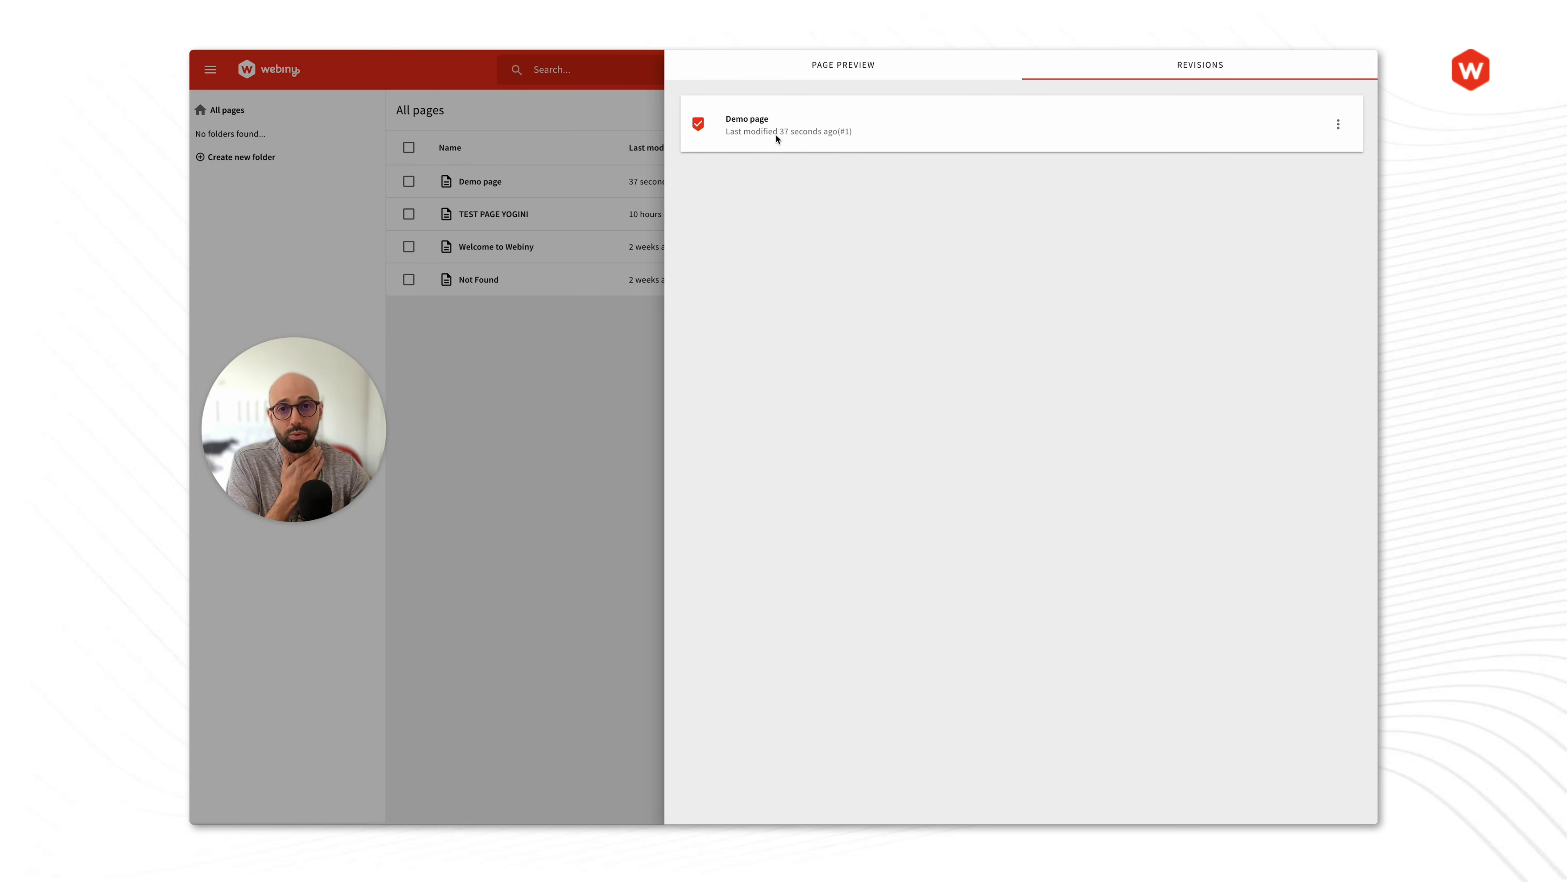
{"action": "left_click", "coordinate": [852, 67]}
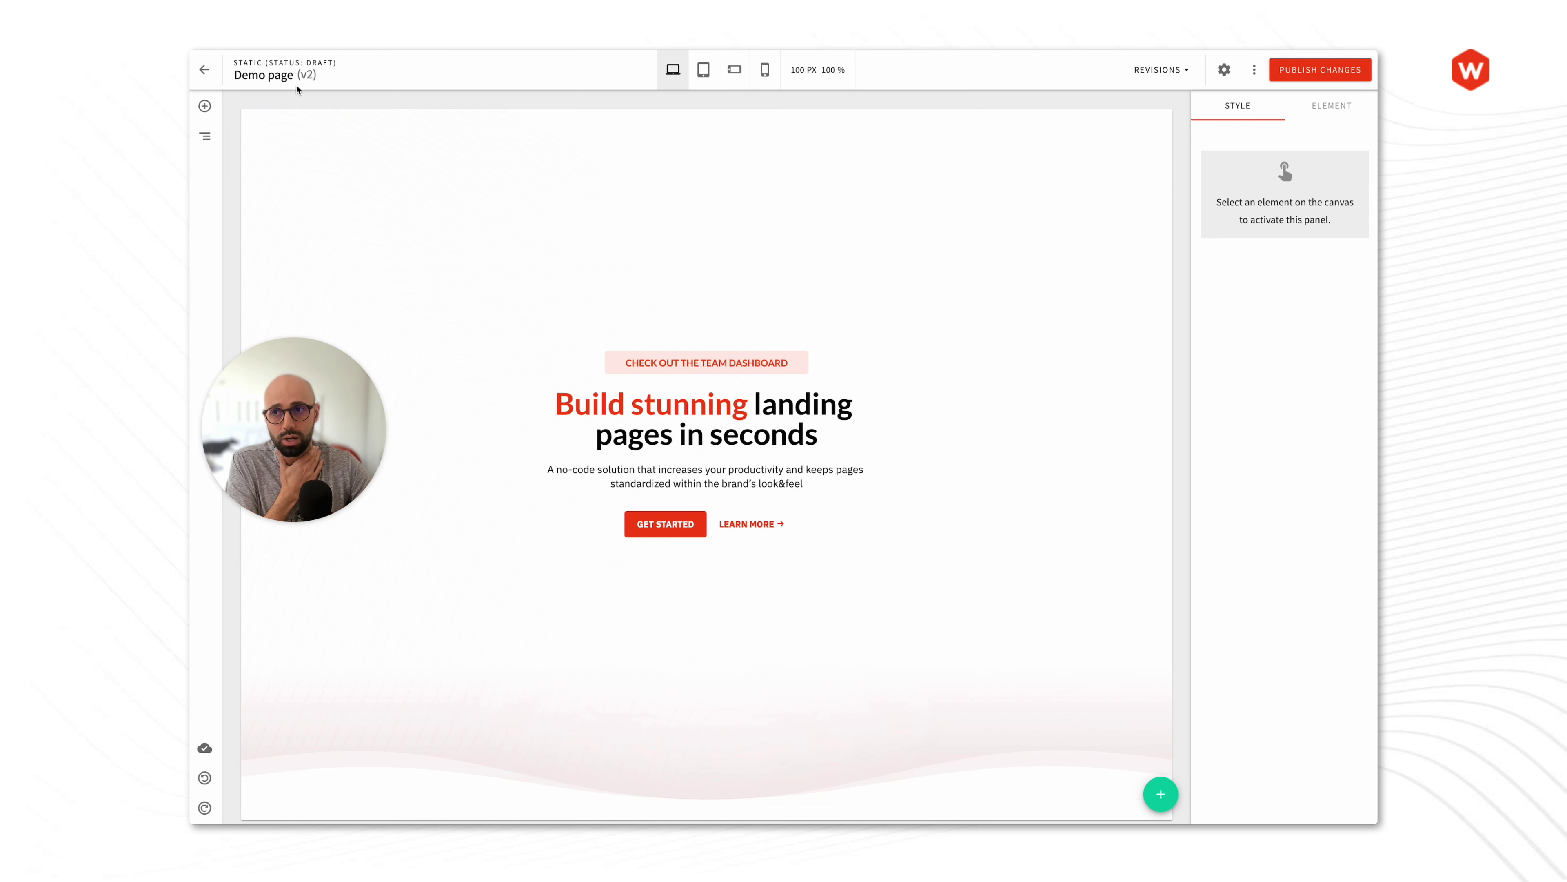
{"action": "double_click", "coordinate": [306, 74]}
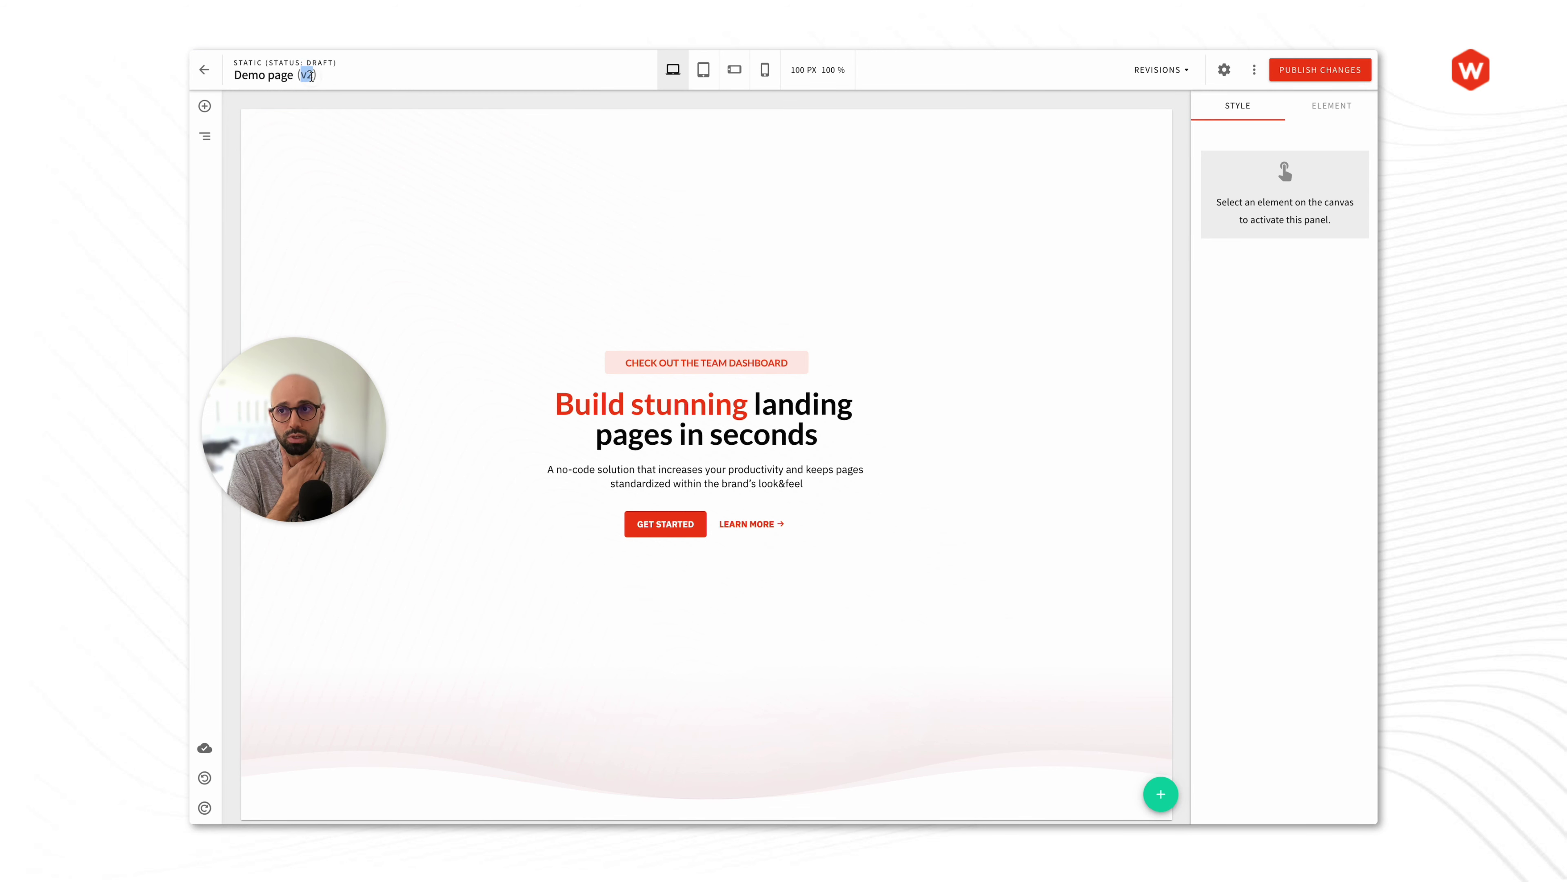
{"action": "left_click", "coordinate": [310, 75]}
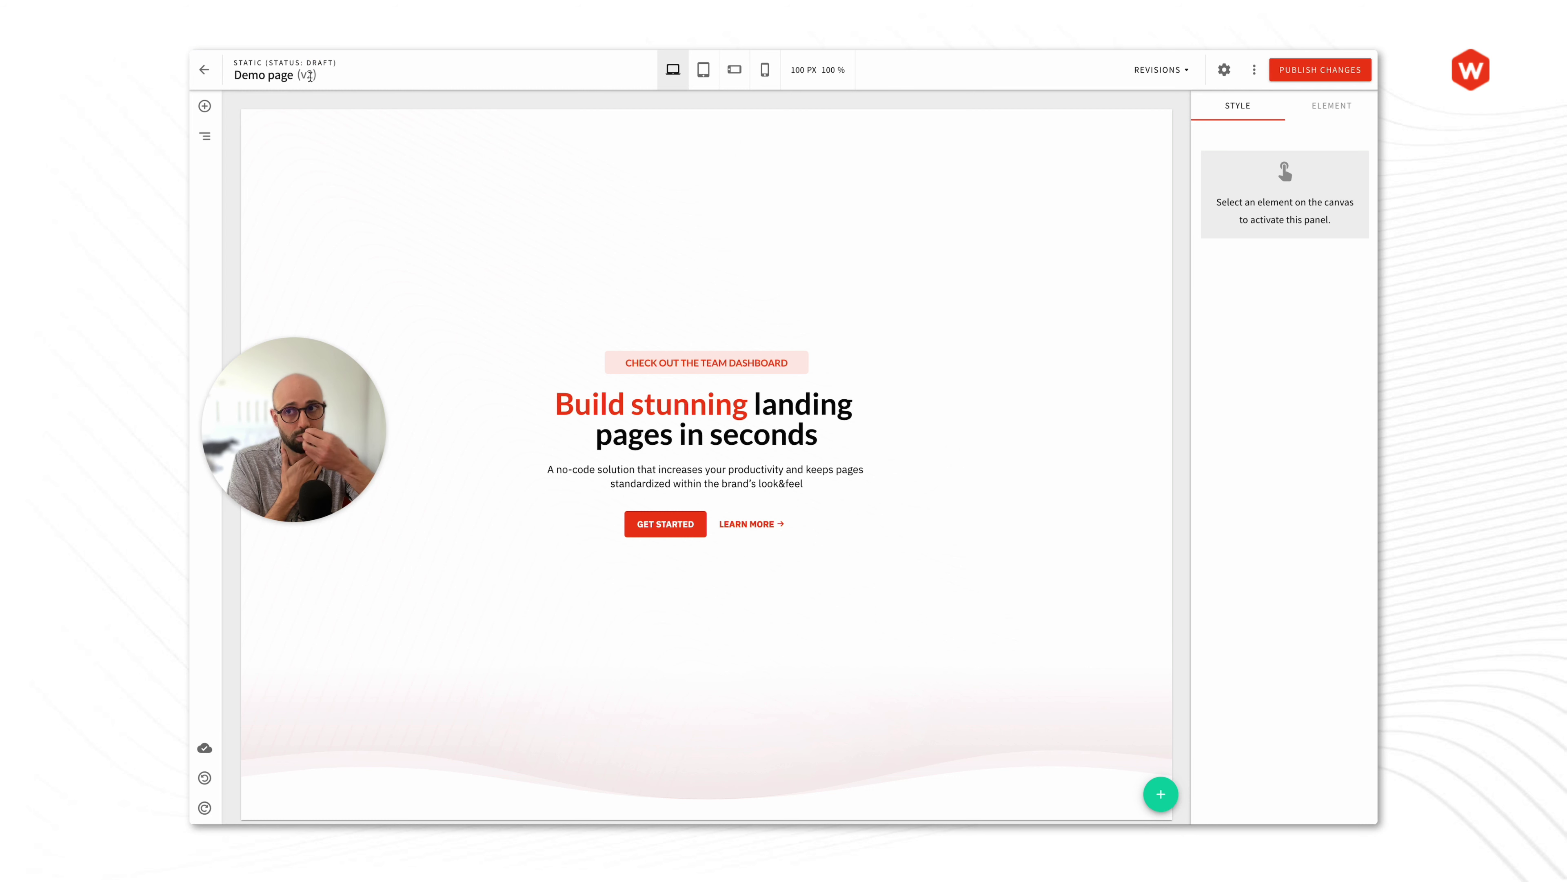
{"action": "mouse_move", "coordinate": [307, 62]}
{"action": "left_mouse_down"}
{"action": "mouse_move", "coordinate": [352, 63]}
{"action": "mouse_move", "coordinate": [334, 63]}
{"action": "left_mouse_up"}
{"action": "left_click", "coordinate": [352, 69]}
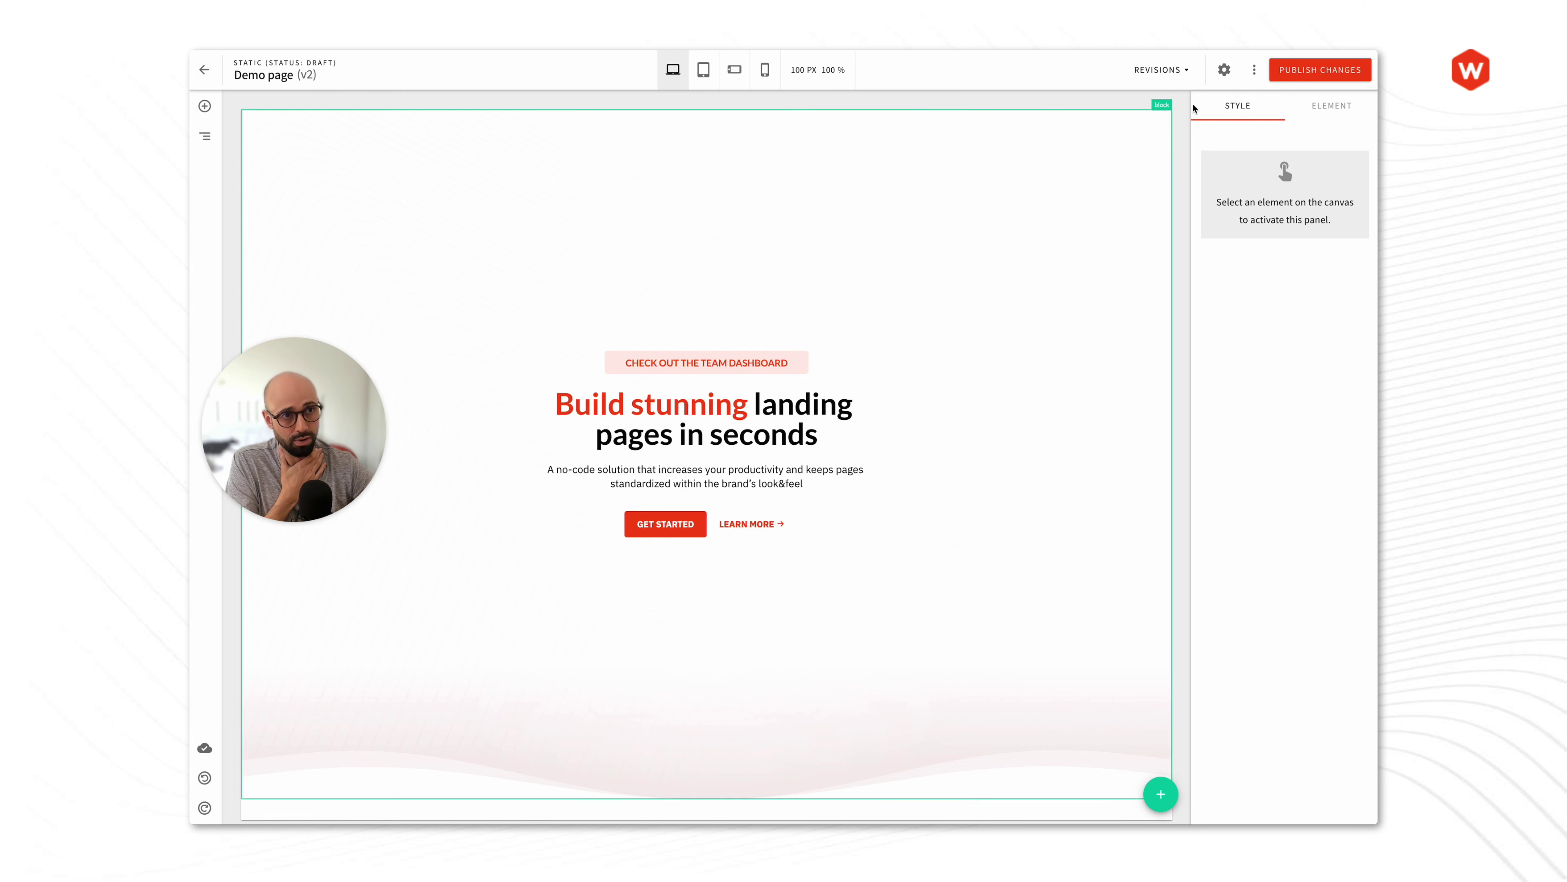
Publish the changes of the Demo page's version 2 and check its status in the page list
{"action": "left_click", "coordinate": [1331, 72]}
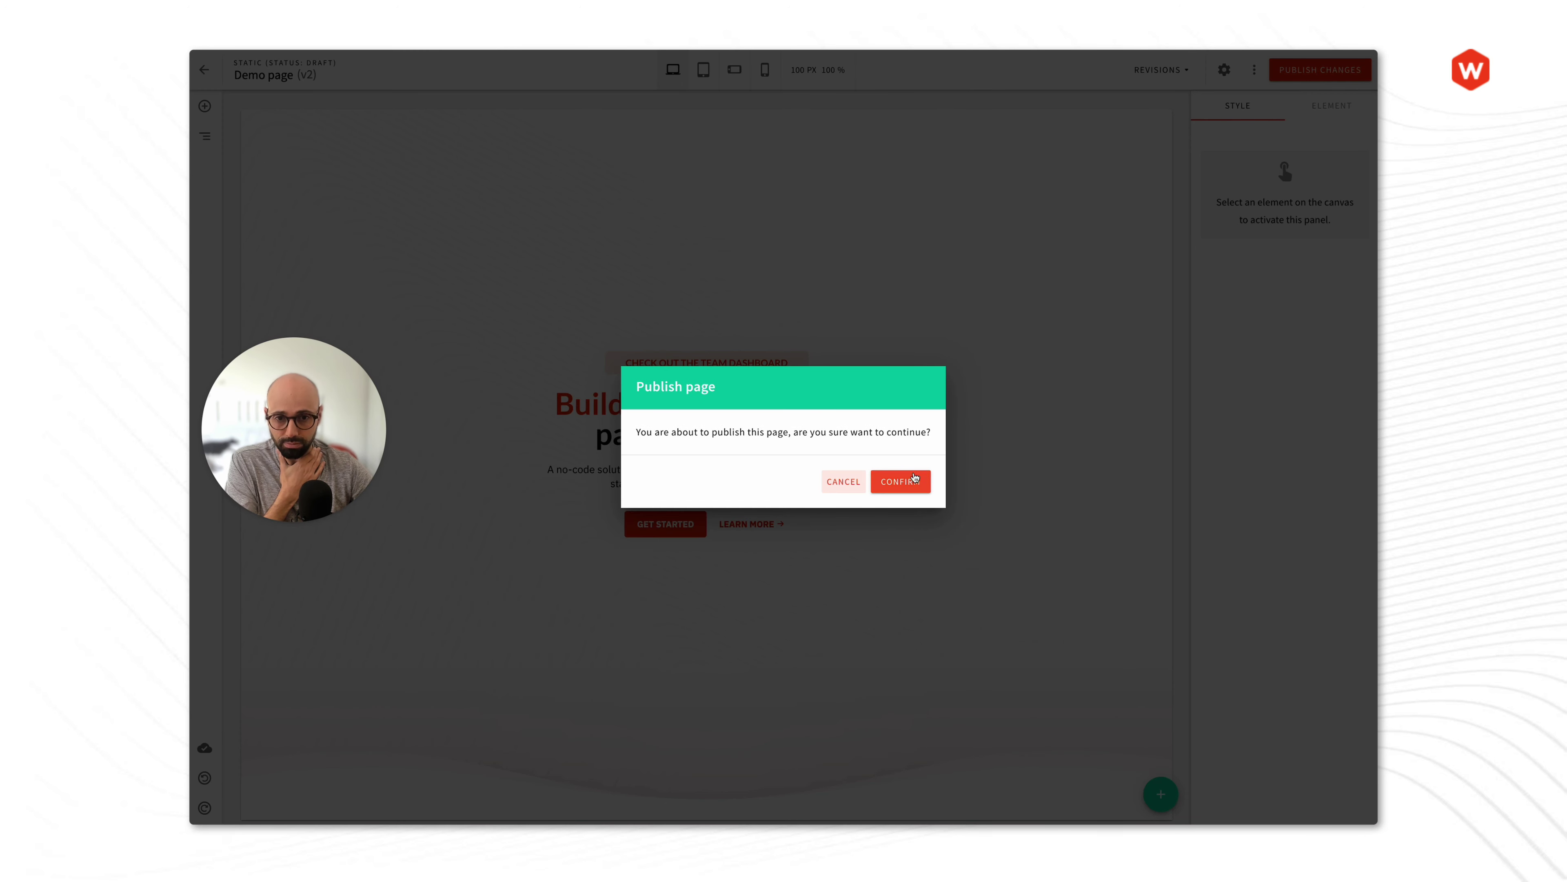
{"action": "left_click", "coordinate": [913, 483]}
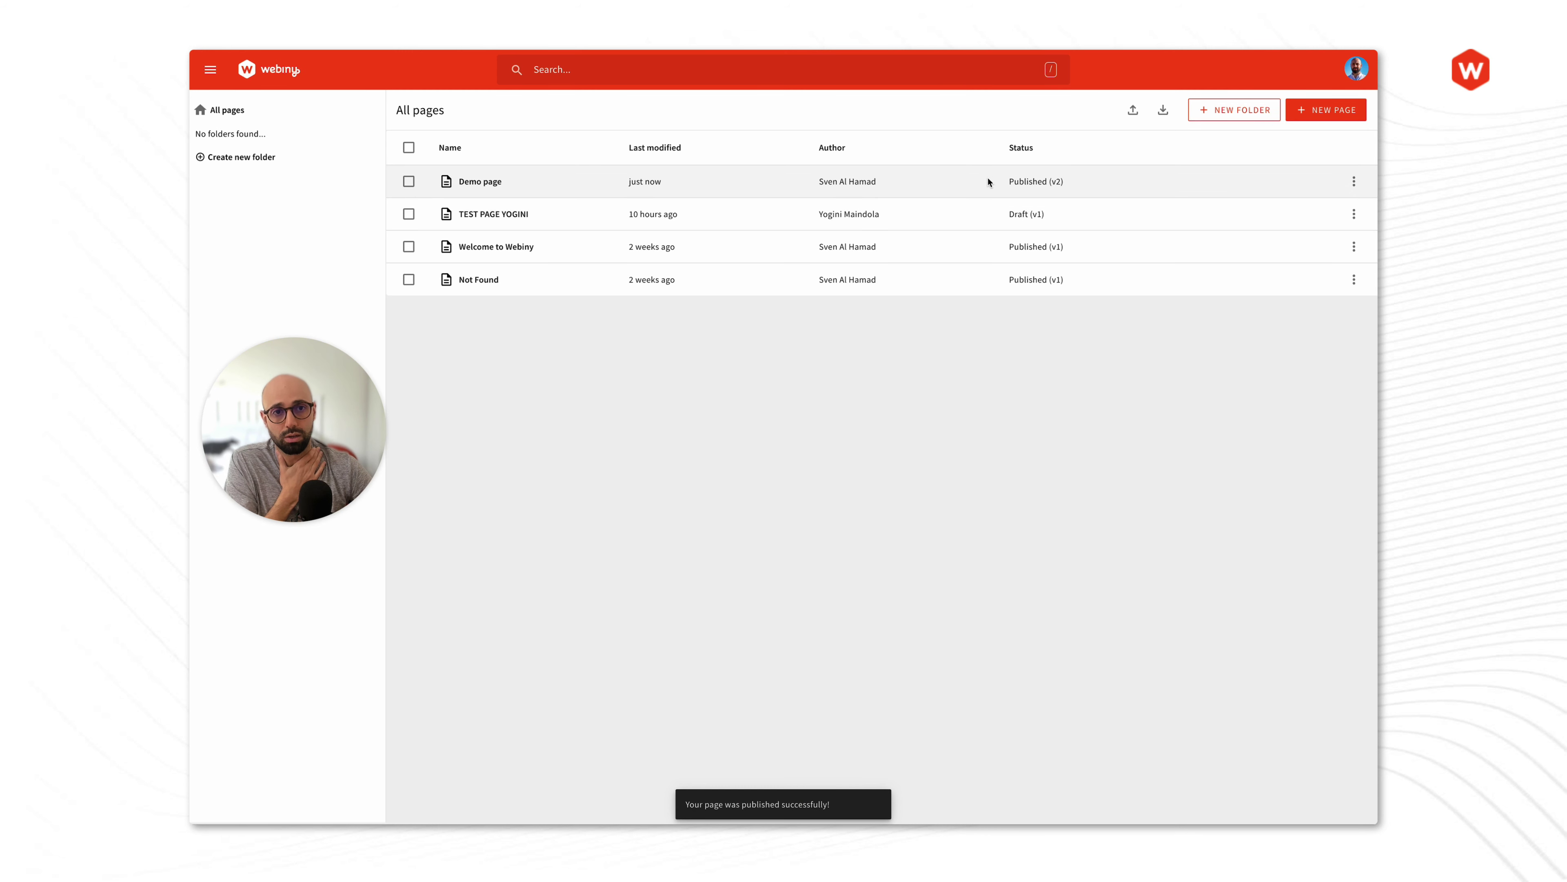
{"action": "left_click_drag", "start_coordinate": [1012, 184], "coordinate": [1046, 181]}
{"action": "left_click", "coordinate": [1045, 181]}
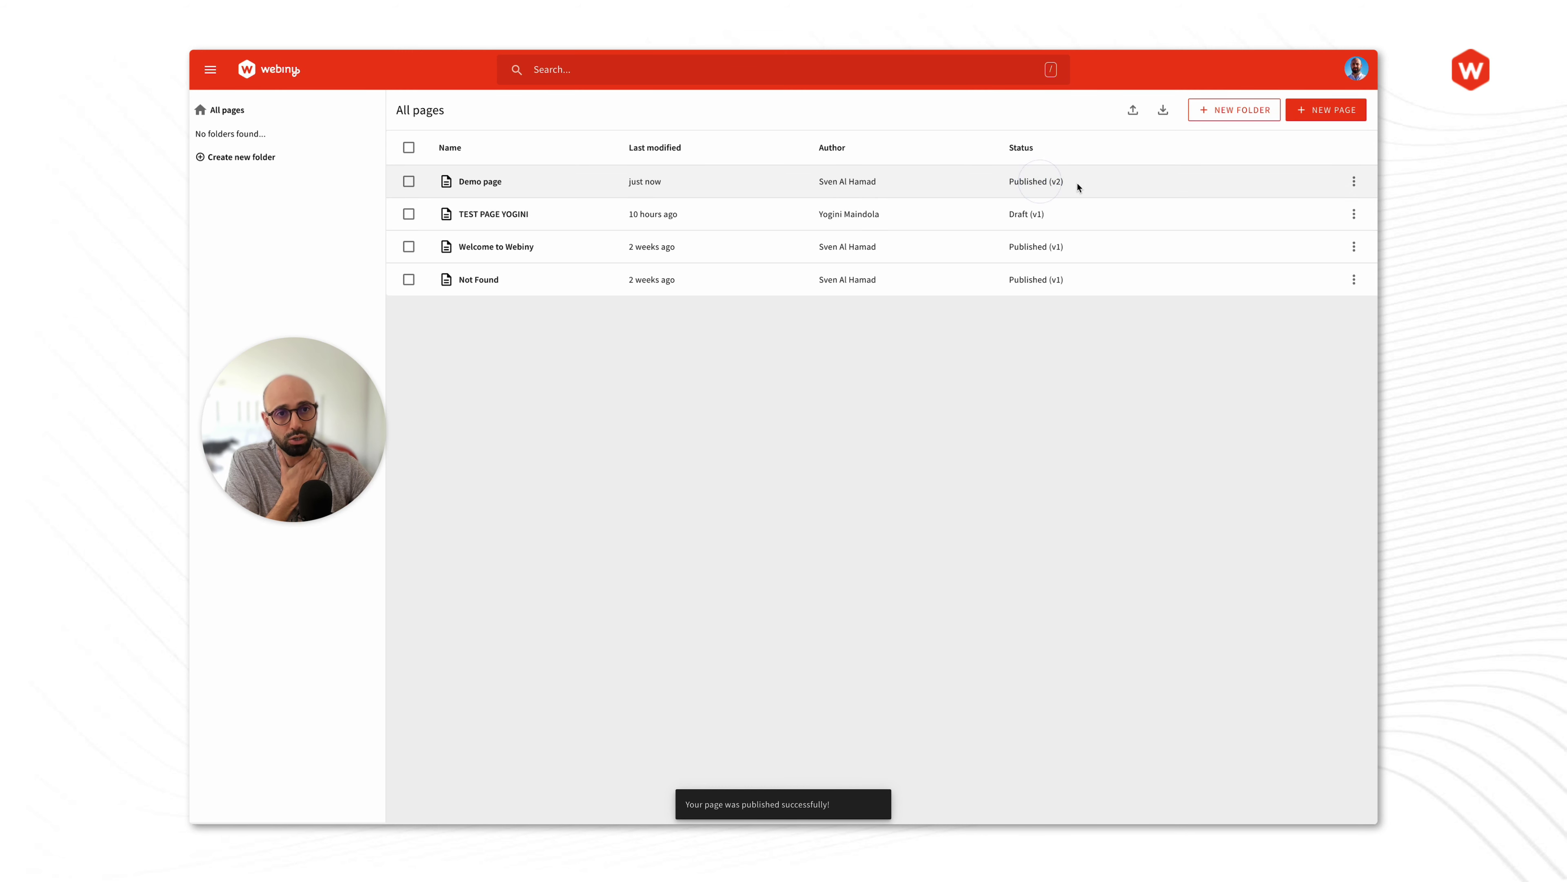
{"action": "left_click", "coordinate": [1058, 180]}
{"action": "left_click", "coordinate": [1032, 191]}
Examine the Demo page's revisions, the actions available for revision #1 and the published version's preview
{"action": "left_click", "coordinate": [505, 183]}
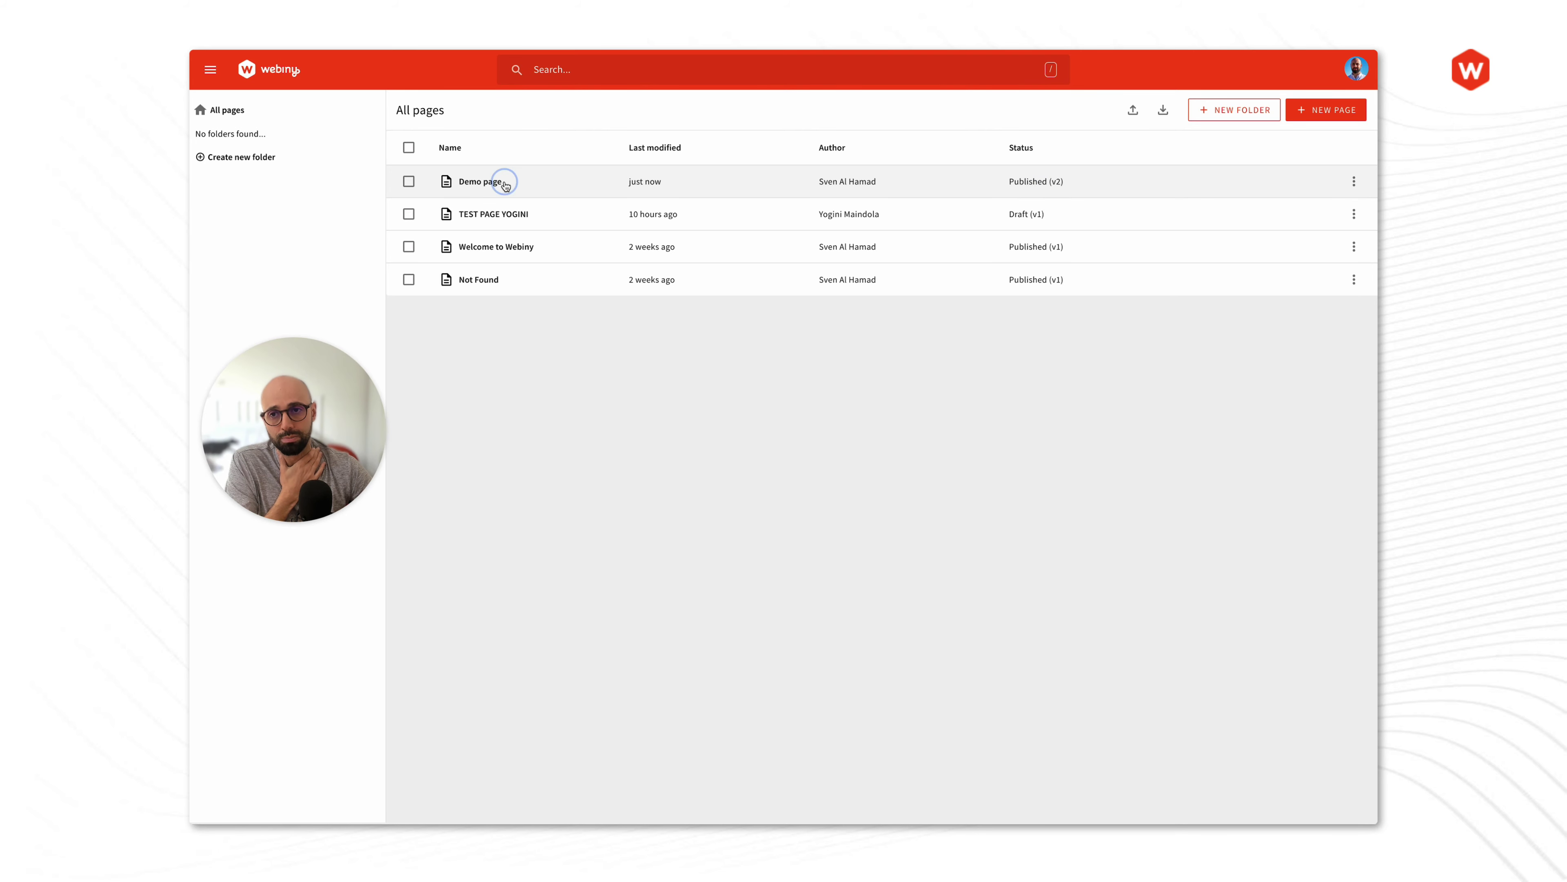
{"action": "left_click", "coordinate": [1181, 75]}
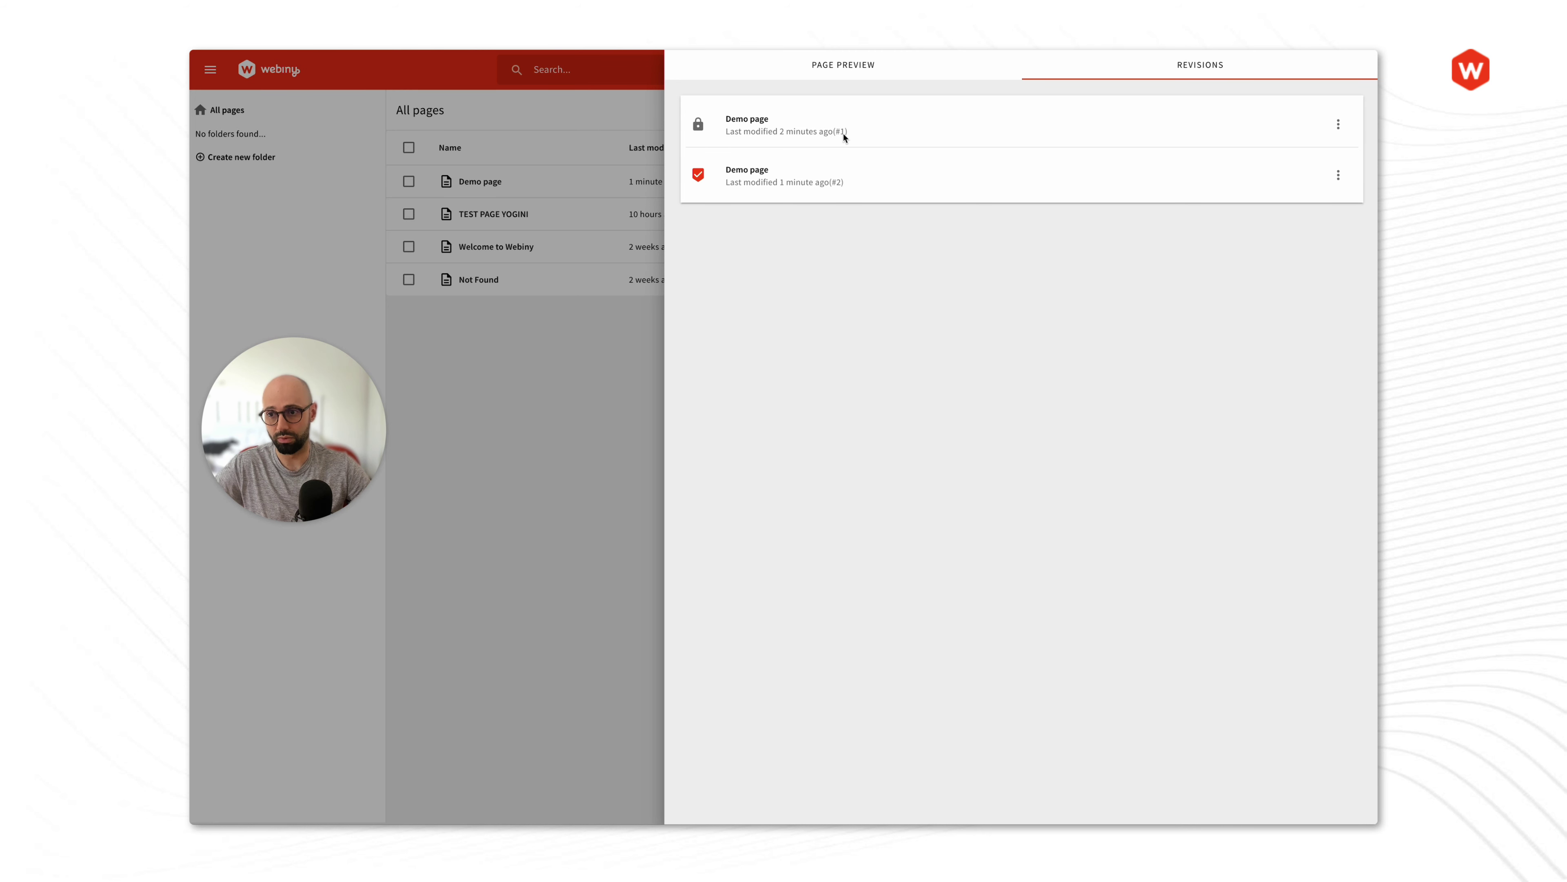
{"action": "left_click", "coordinate": [1337, 127]}
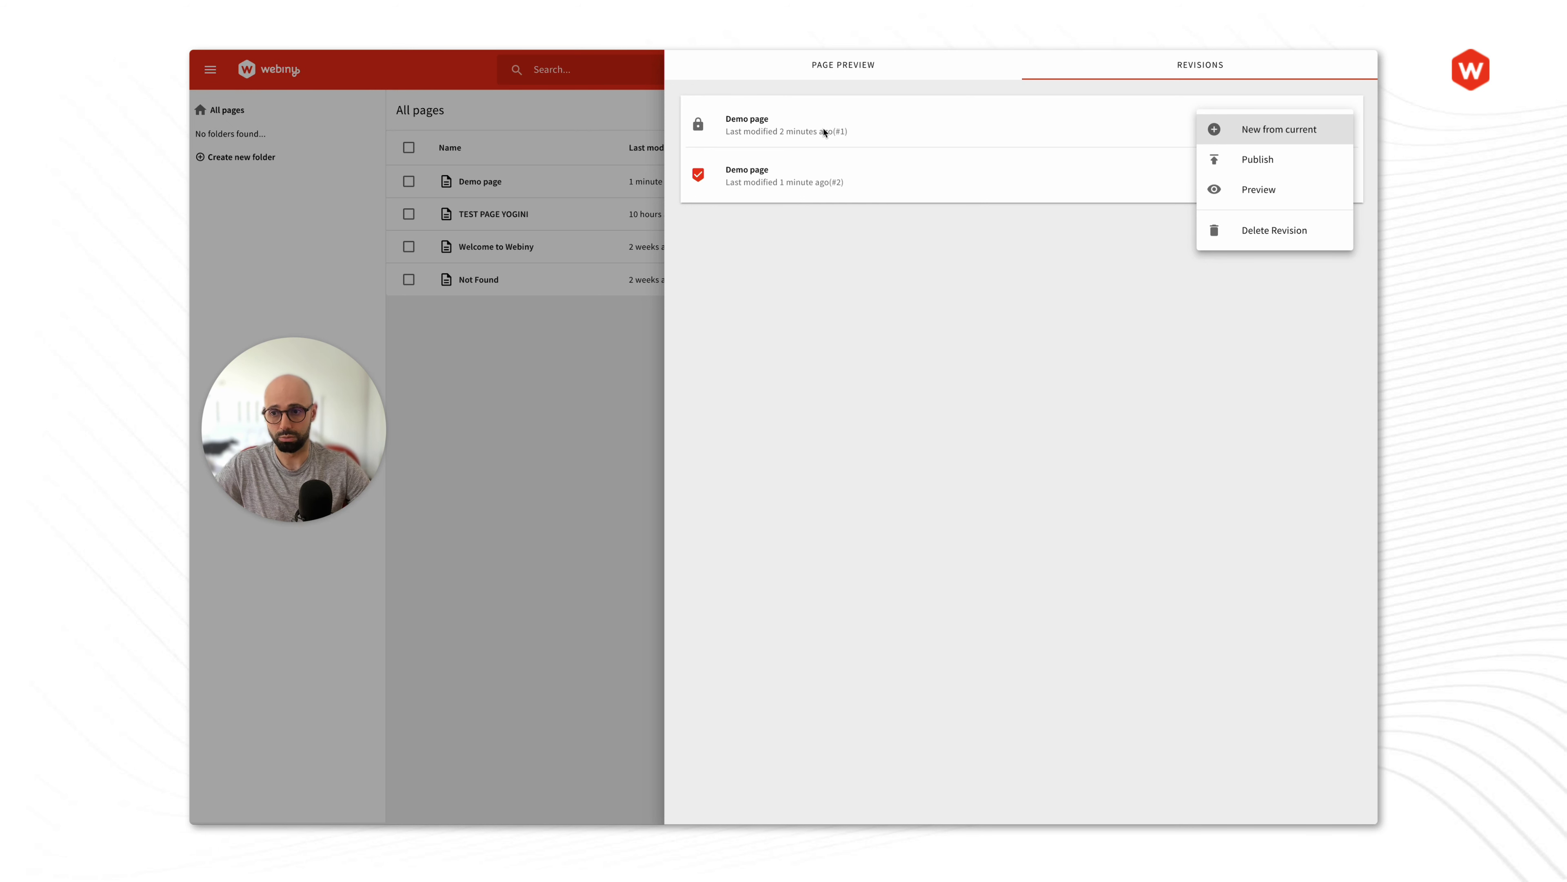
{"action": "left_click", "coordinate": [920, 131]}
{"action": "left_click", "coordinate": [867, 69]}
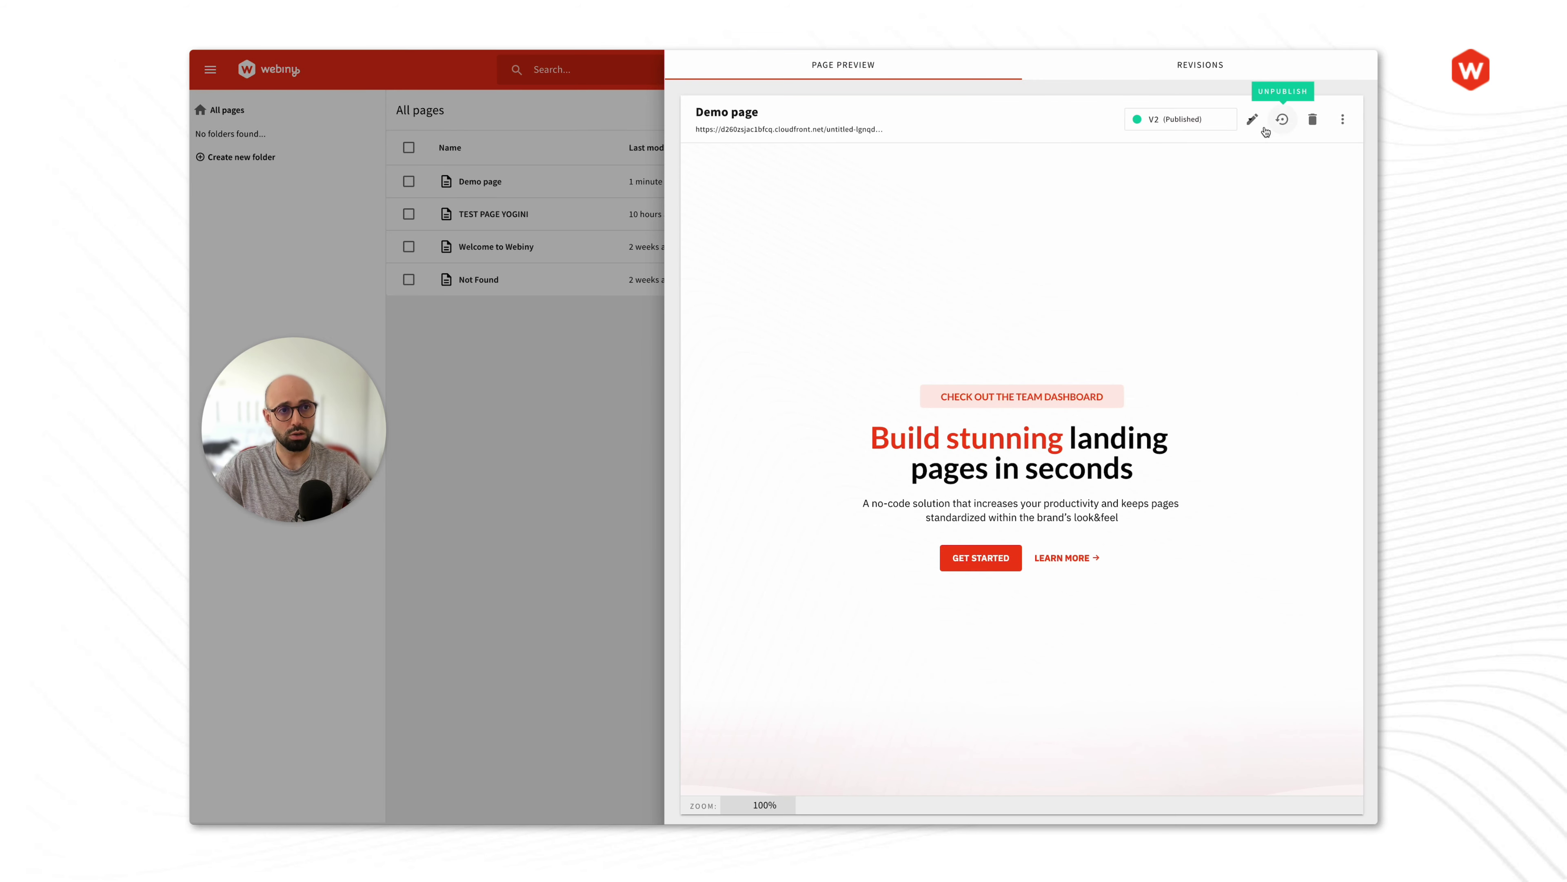
{"action": "left_click", "coordinate": [1174, 76]}
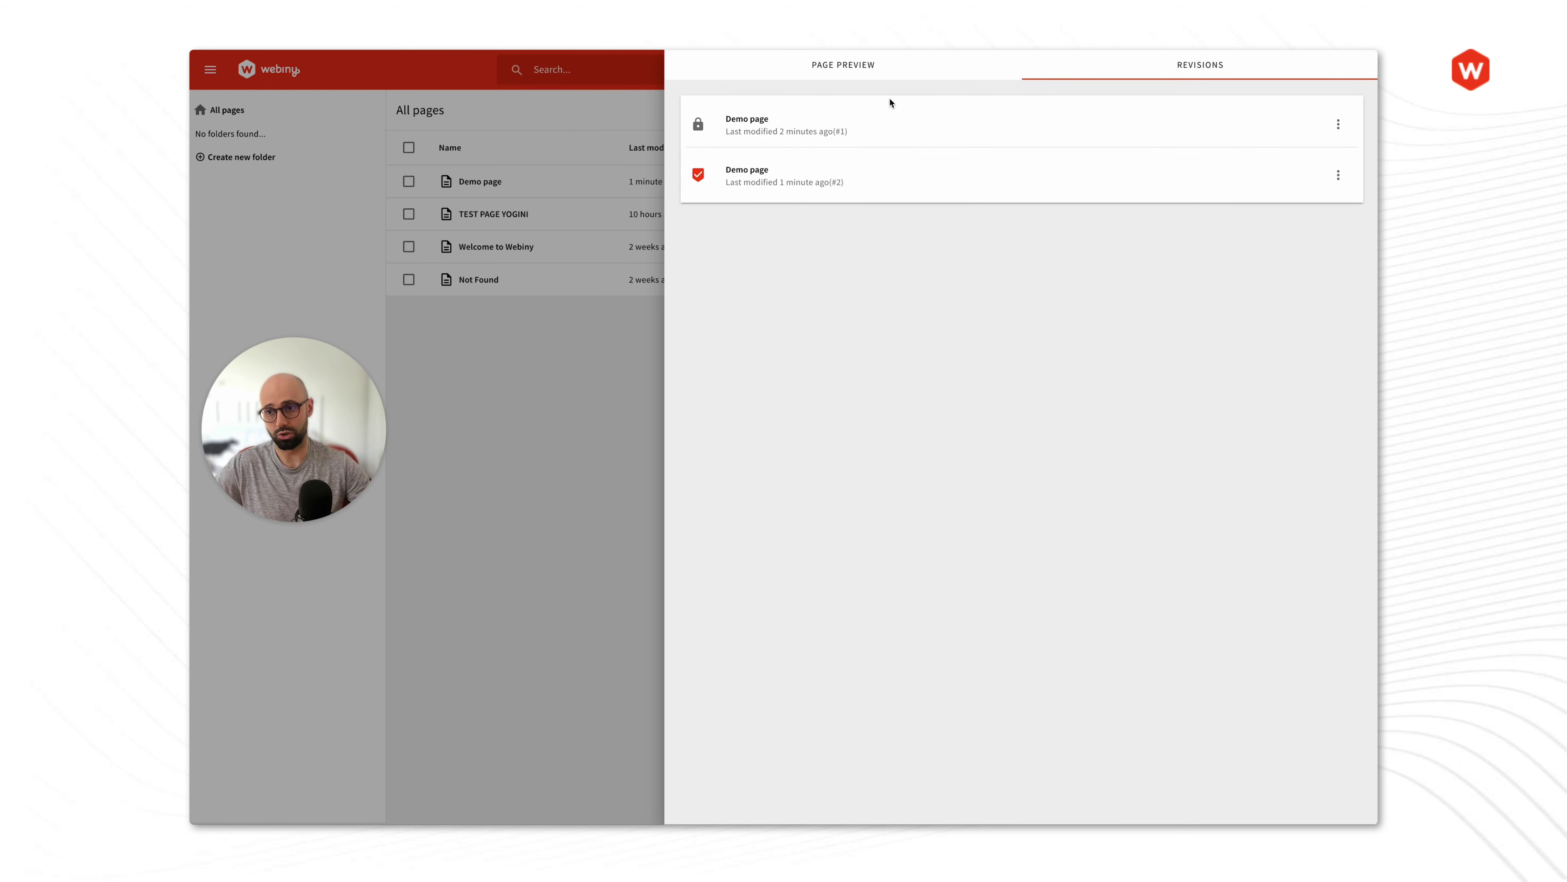
Create a new draft from the Demo page's revision #1 and return to the page list
{"action": "left_click", "coordinate": [1338, 124]}
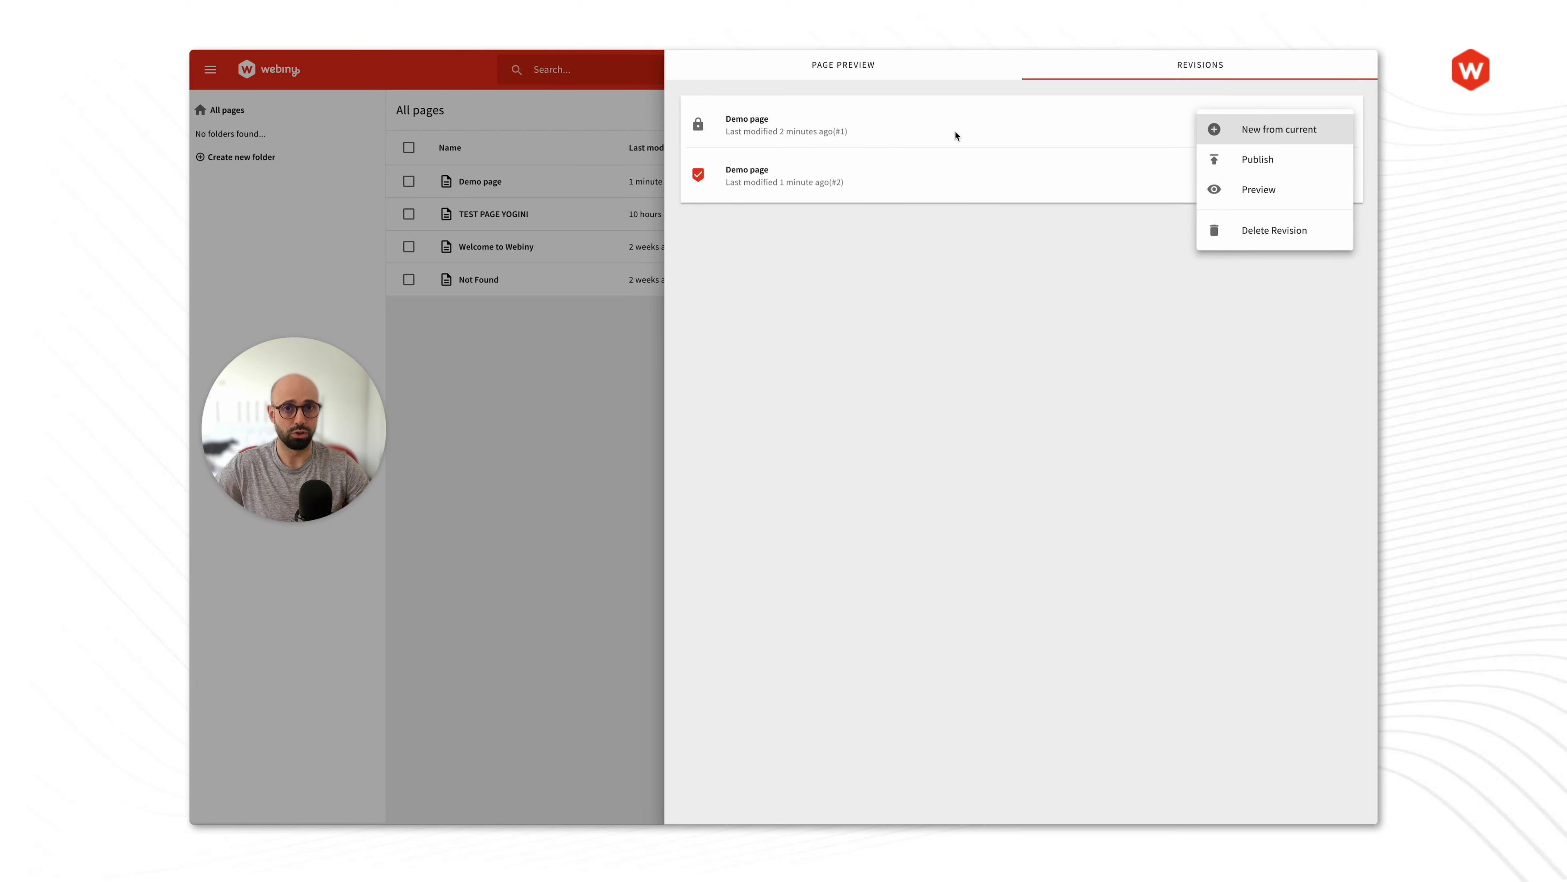
{"action": "left_click", "coordinate": [1250, 129]}
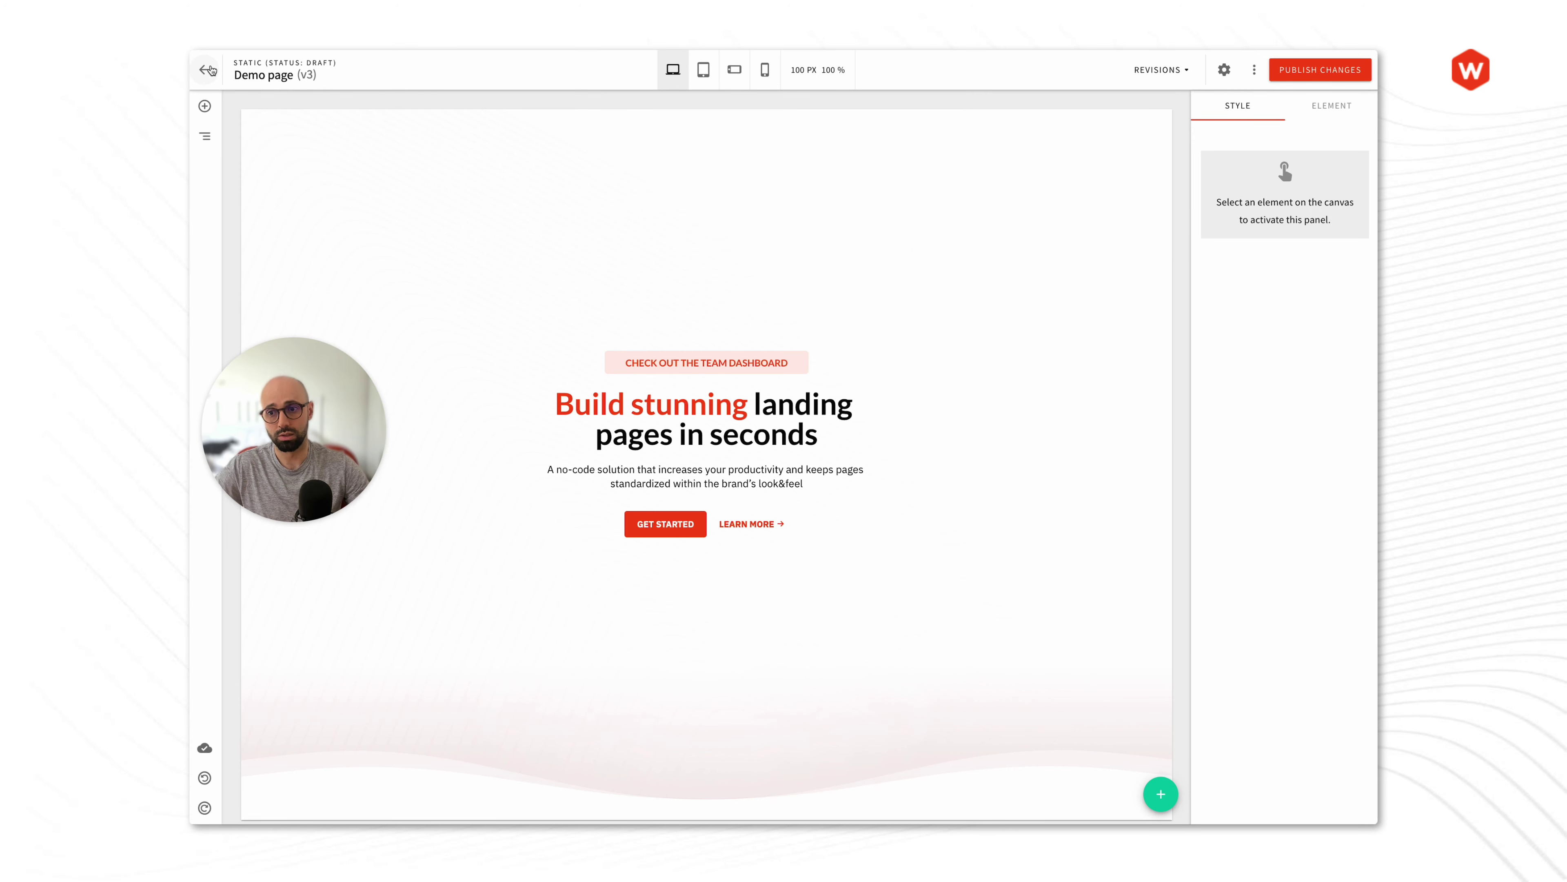
{"action": "left_click", "coordinate": [209, 69]}
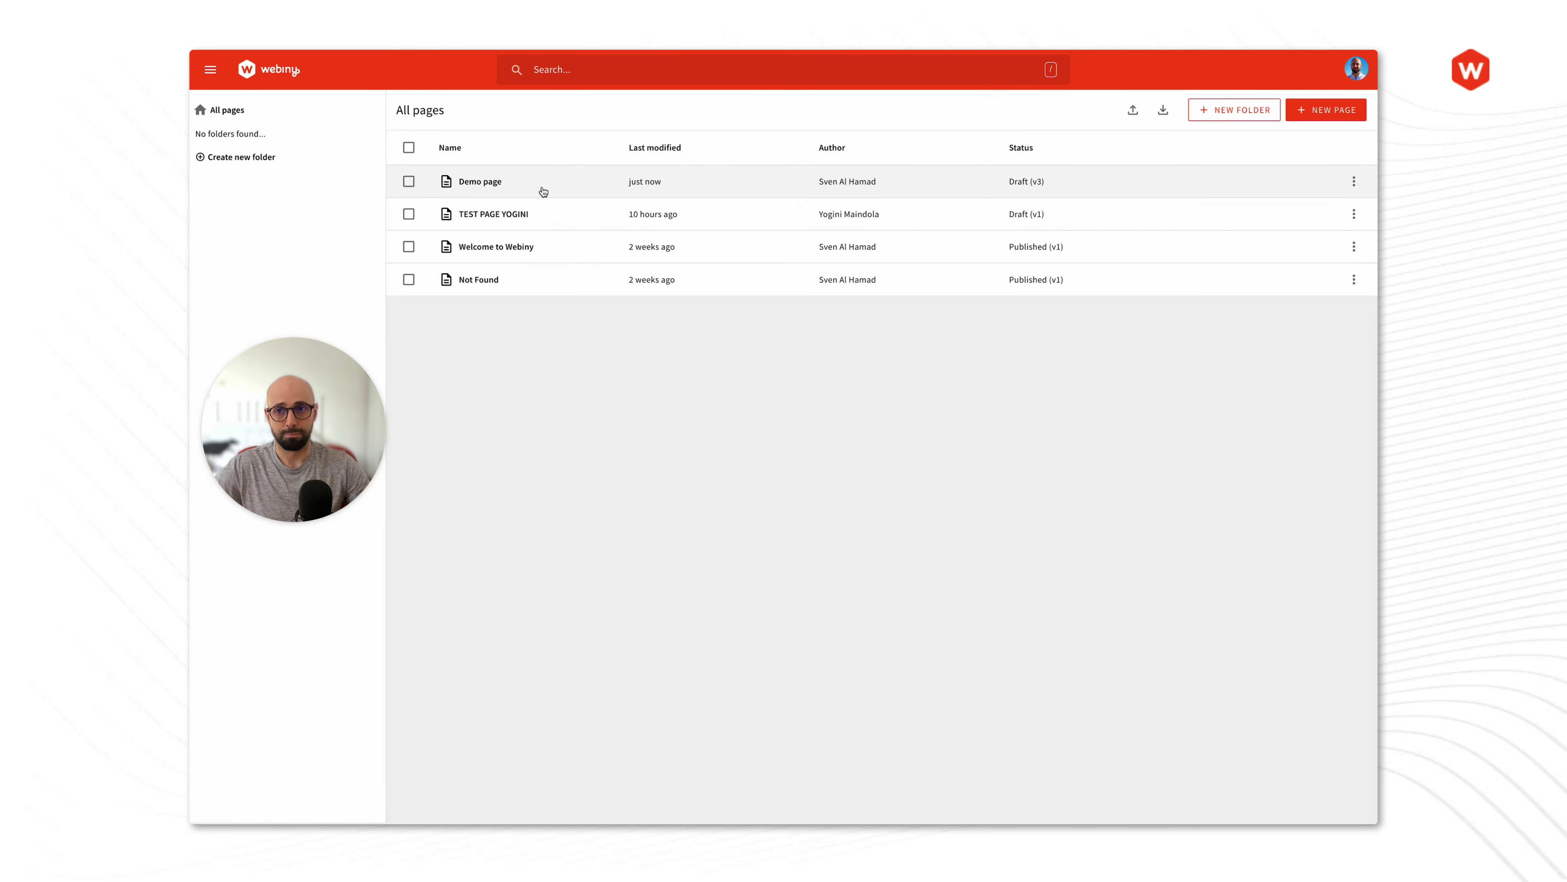
Open the Demo page's preview and review the statuses of all its versions
{"action": "left_click", "coordinate": [543, 192]}
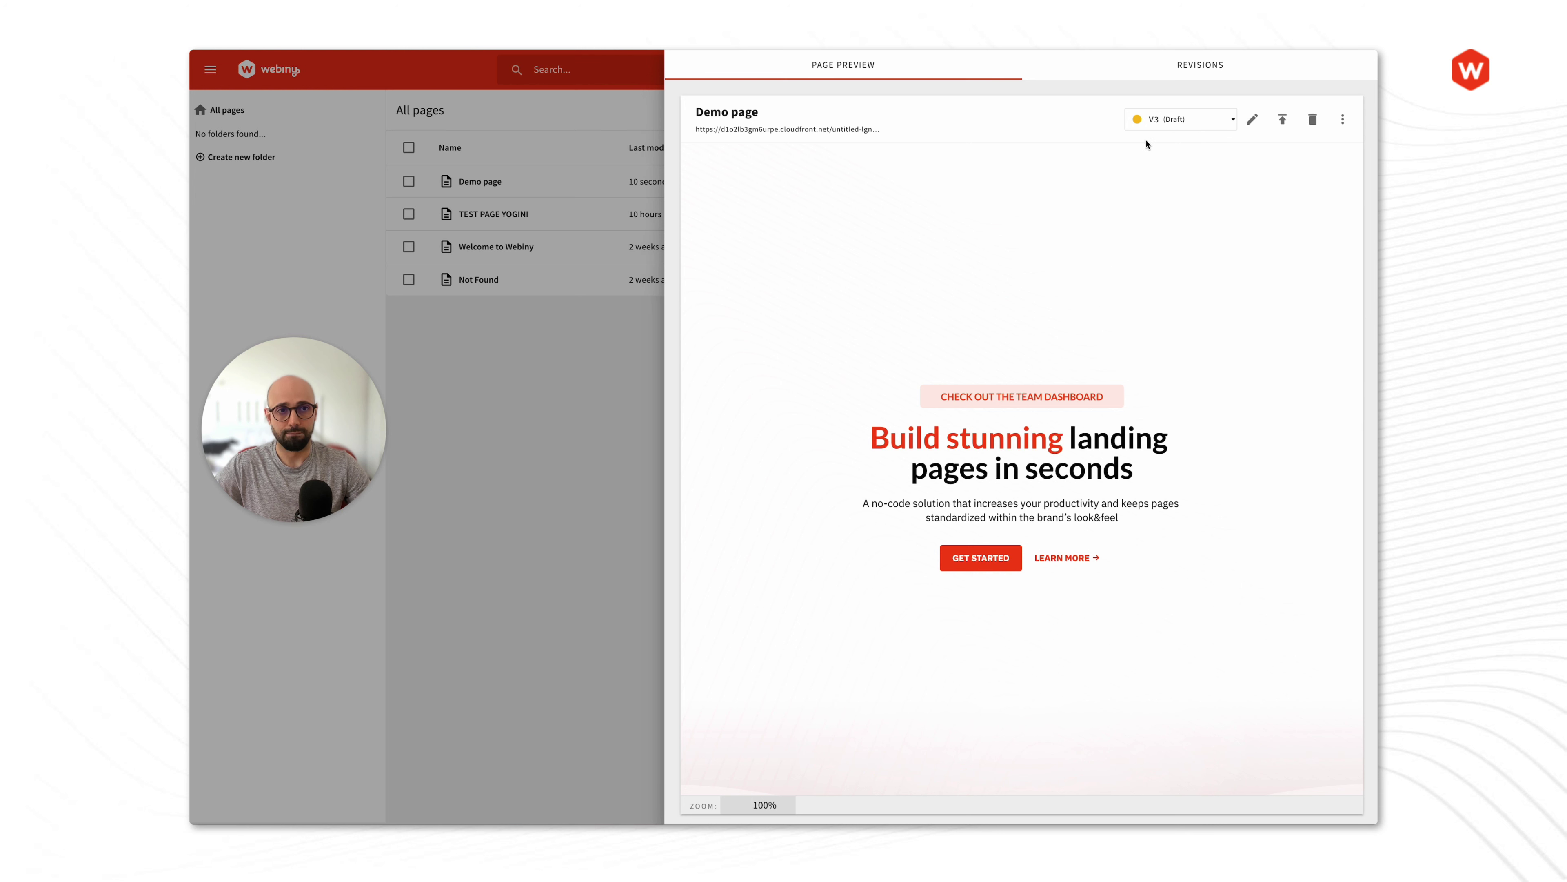
{"action": "left_click", "coordinate": [1158, 118]}
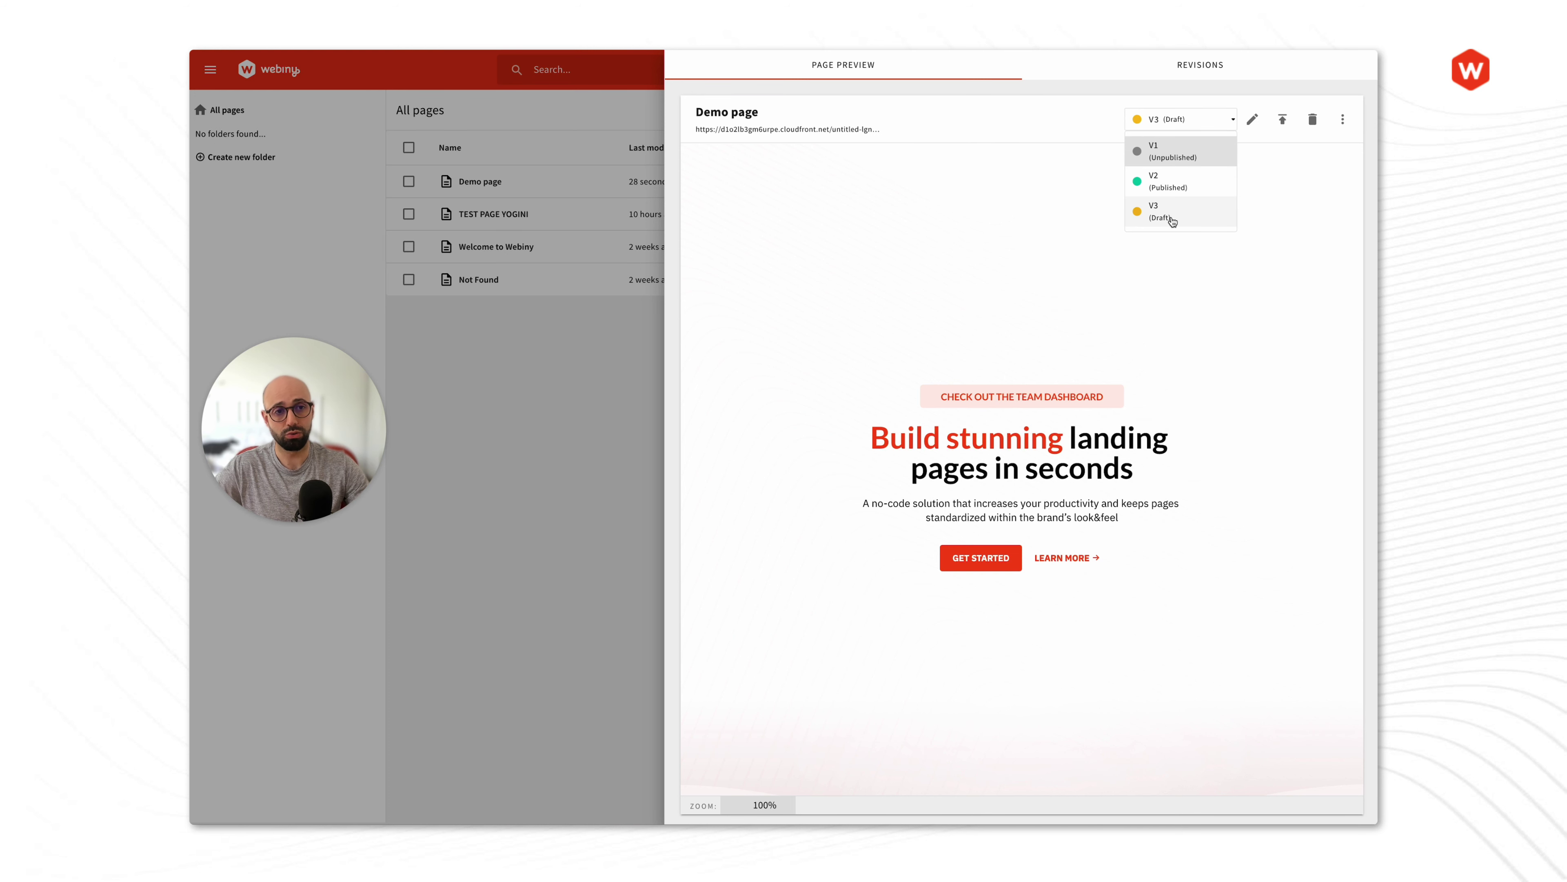
{"action": "left_click", "coordinate": [1025, 109]}
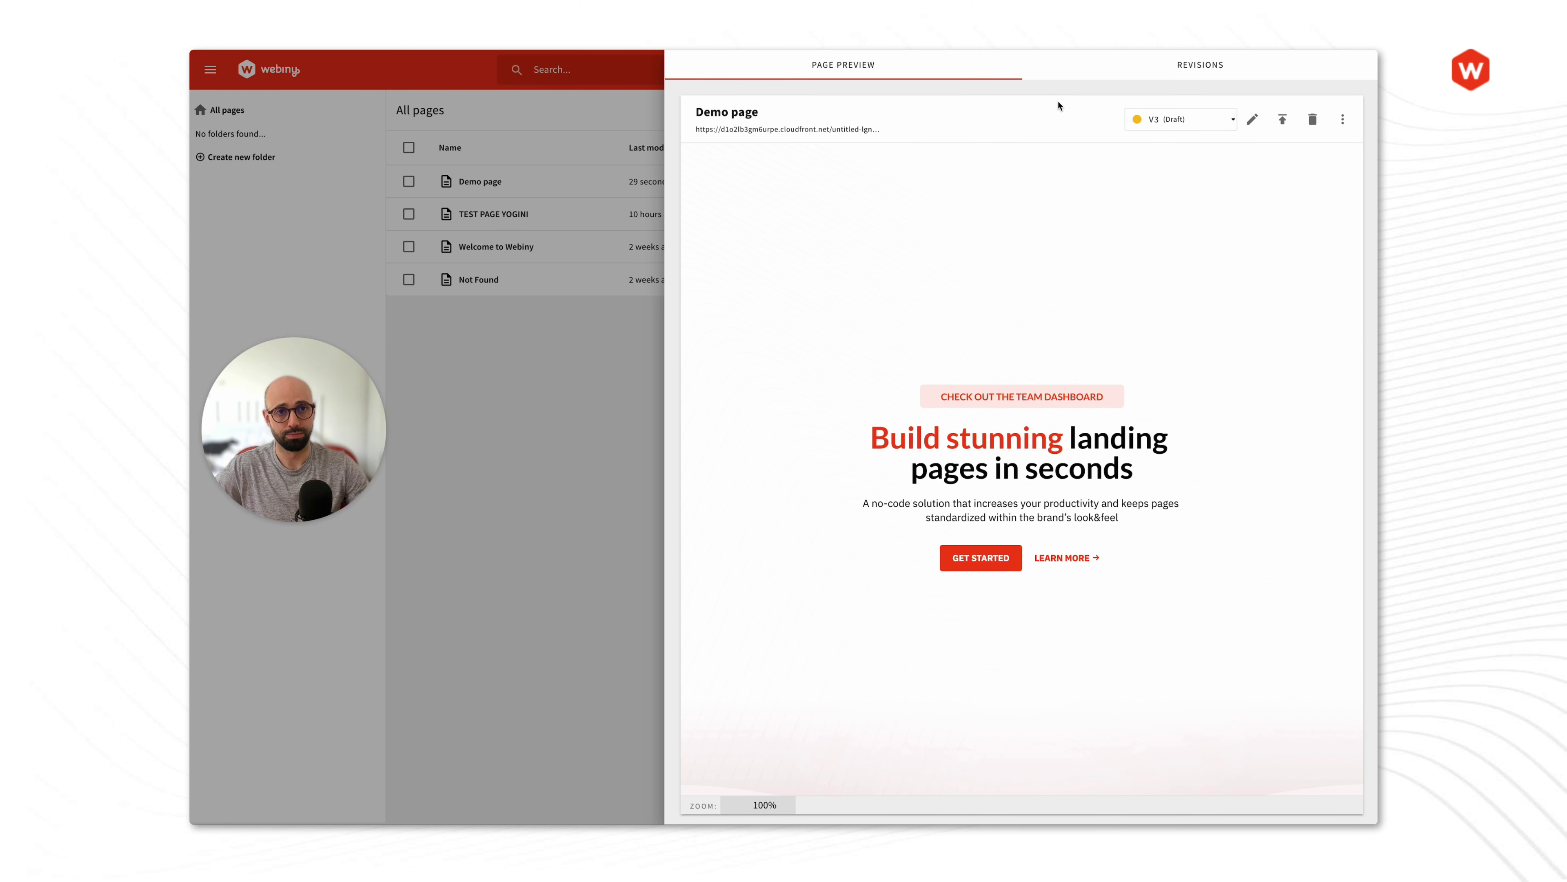
Create a new draft from the Demo page's revision #3 and return to the page list
{"action": "left_click", "coordinate": [1115, 77]}
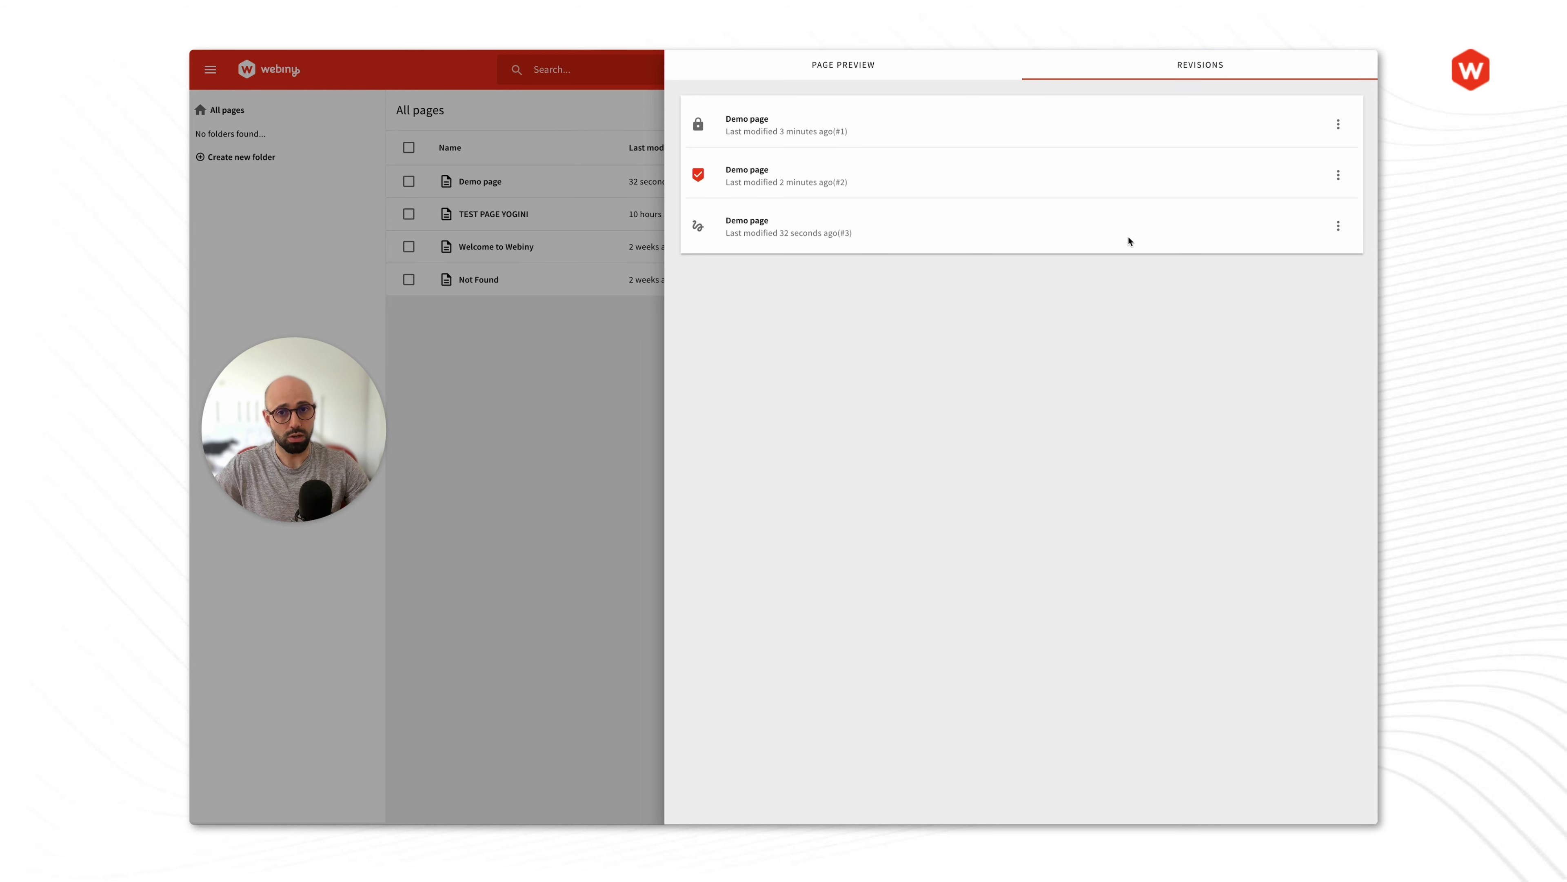
{"action": "left_click", "coordinate": [1338, 226]}
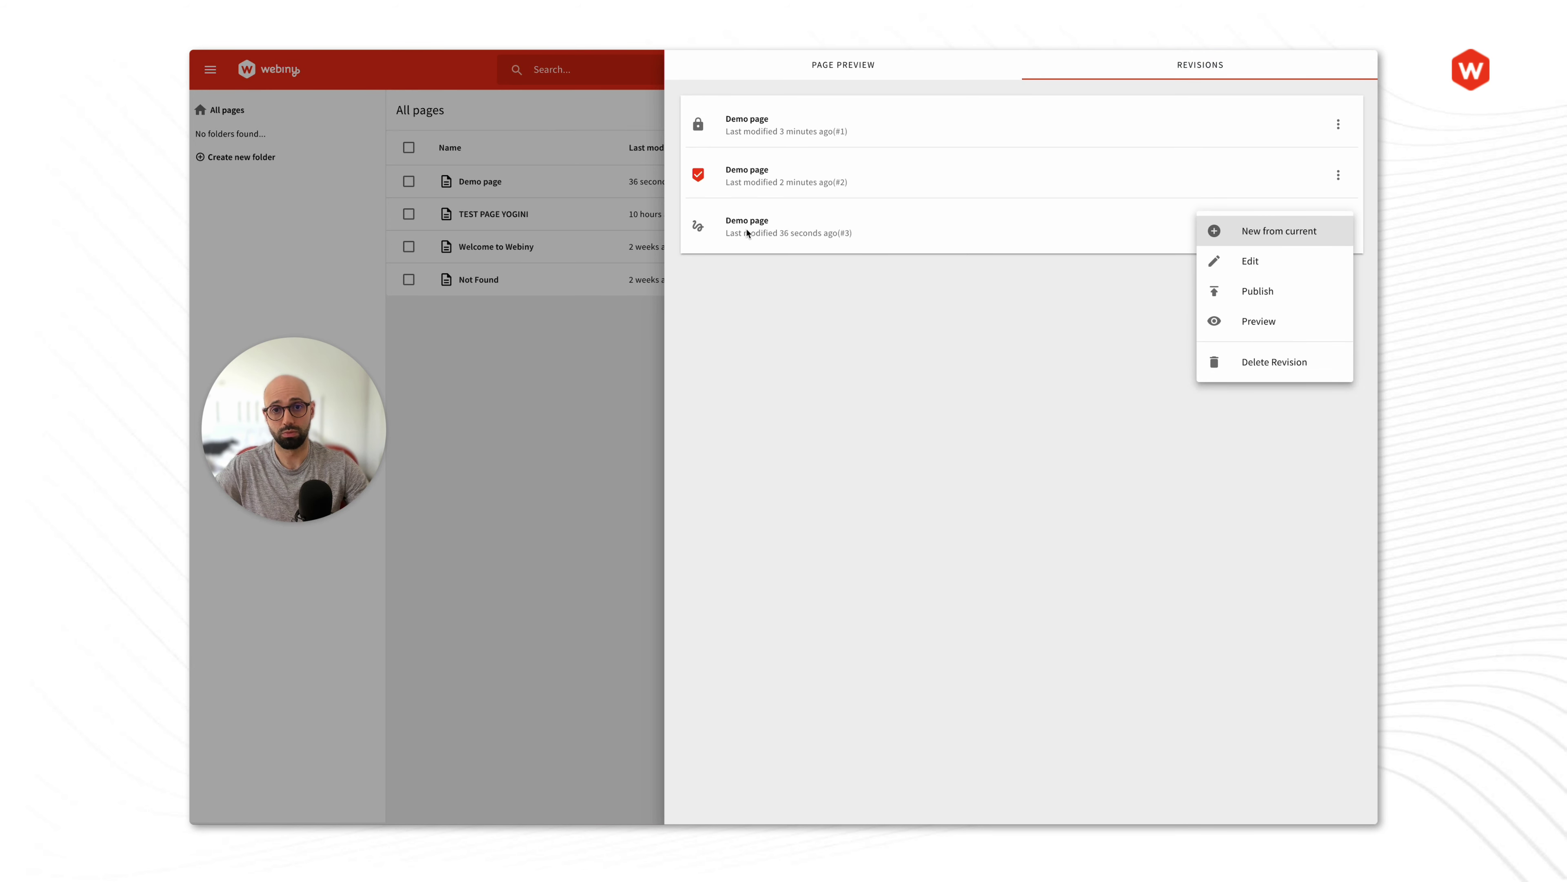
{"action": "left_click", "coordinate": [1279, 233]}
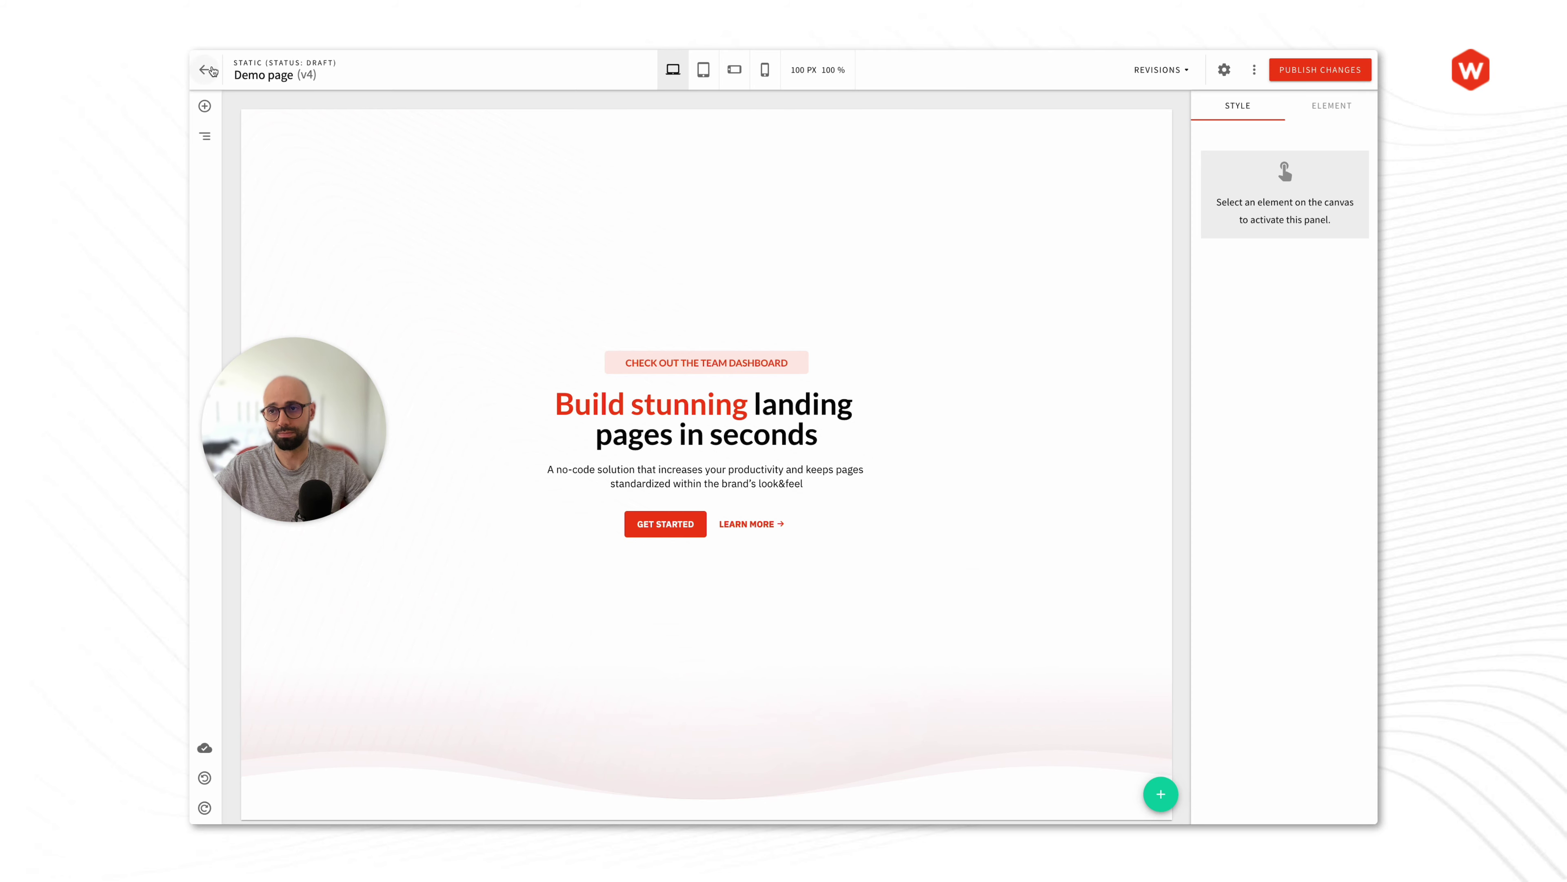
{"action": "left_click", "coordinate": [209, 69]}
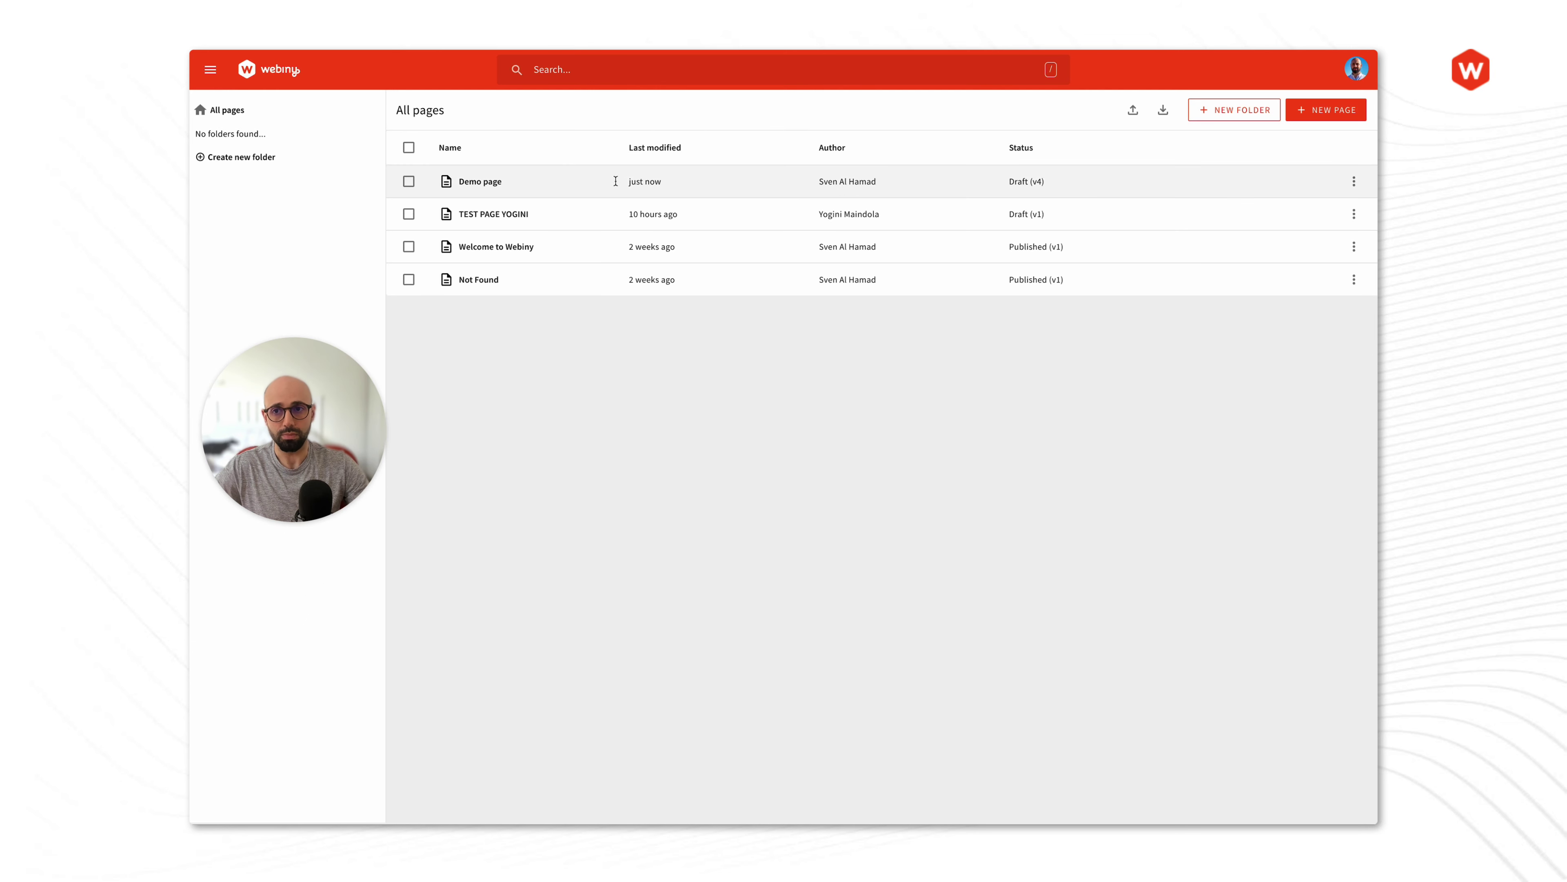
Open the Demo page's revisions and examine the actions available for draft revision #3, locked revision #1 and published revision #2
{"action": "left_click", "coordinate": [538, 191]}
{"action": "left_click", "coordinate": [1158, 72]}
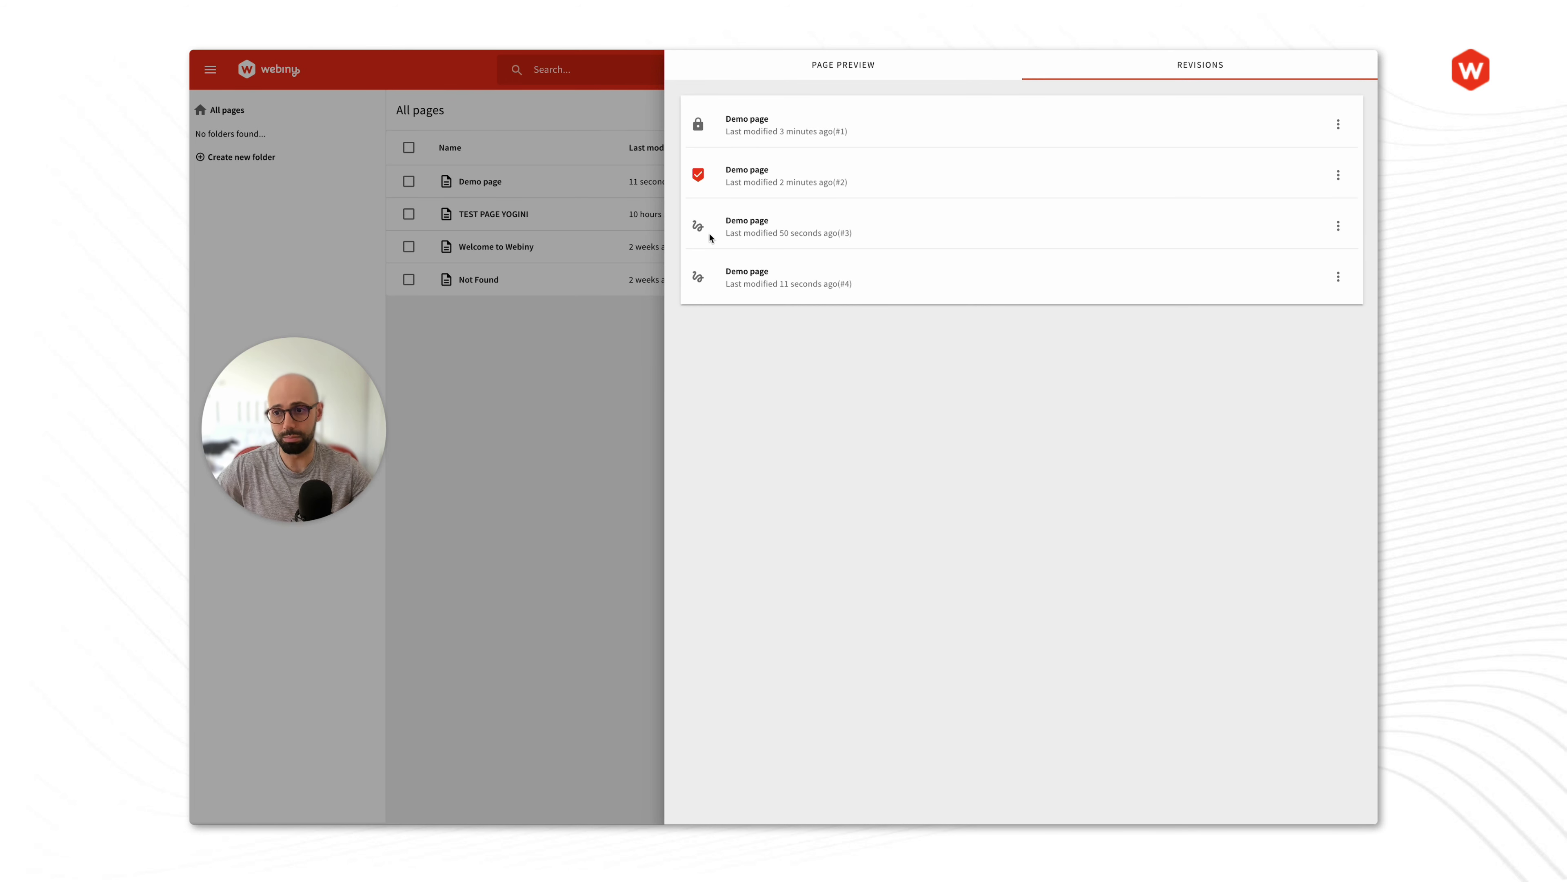
{"action": "left_click", "coordinate": [1337, 227]}
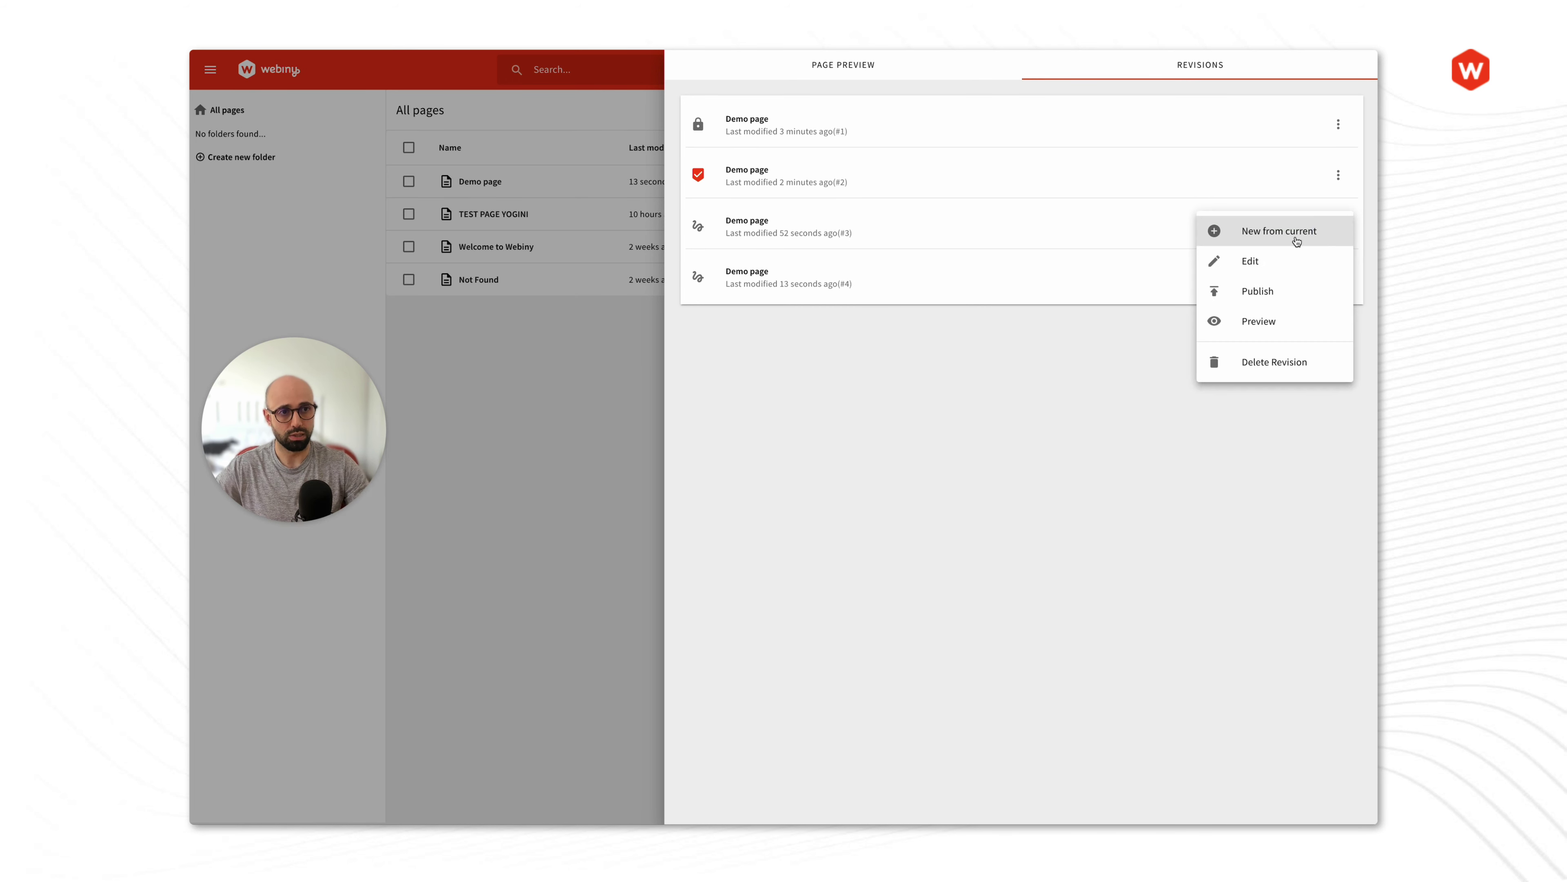
{"action": "left_click", "coordinate": [1270, 261]}
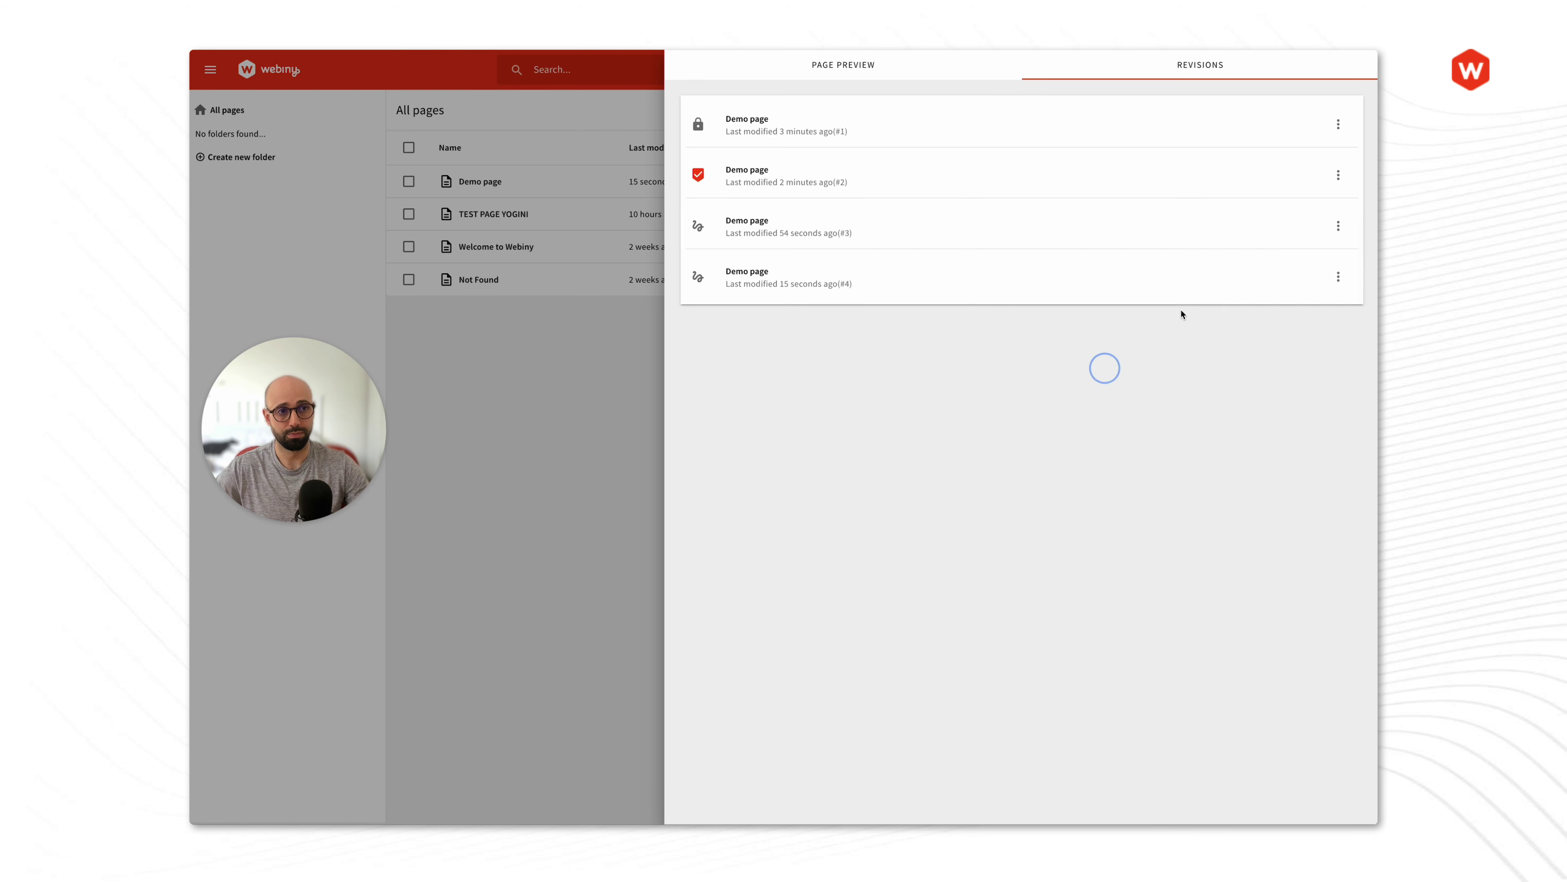
{"action": "left_click", "coordinate": [1338, 124]}
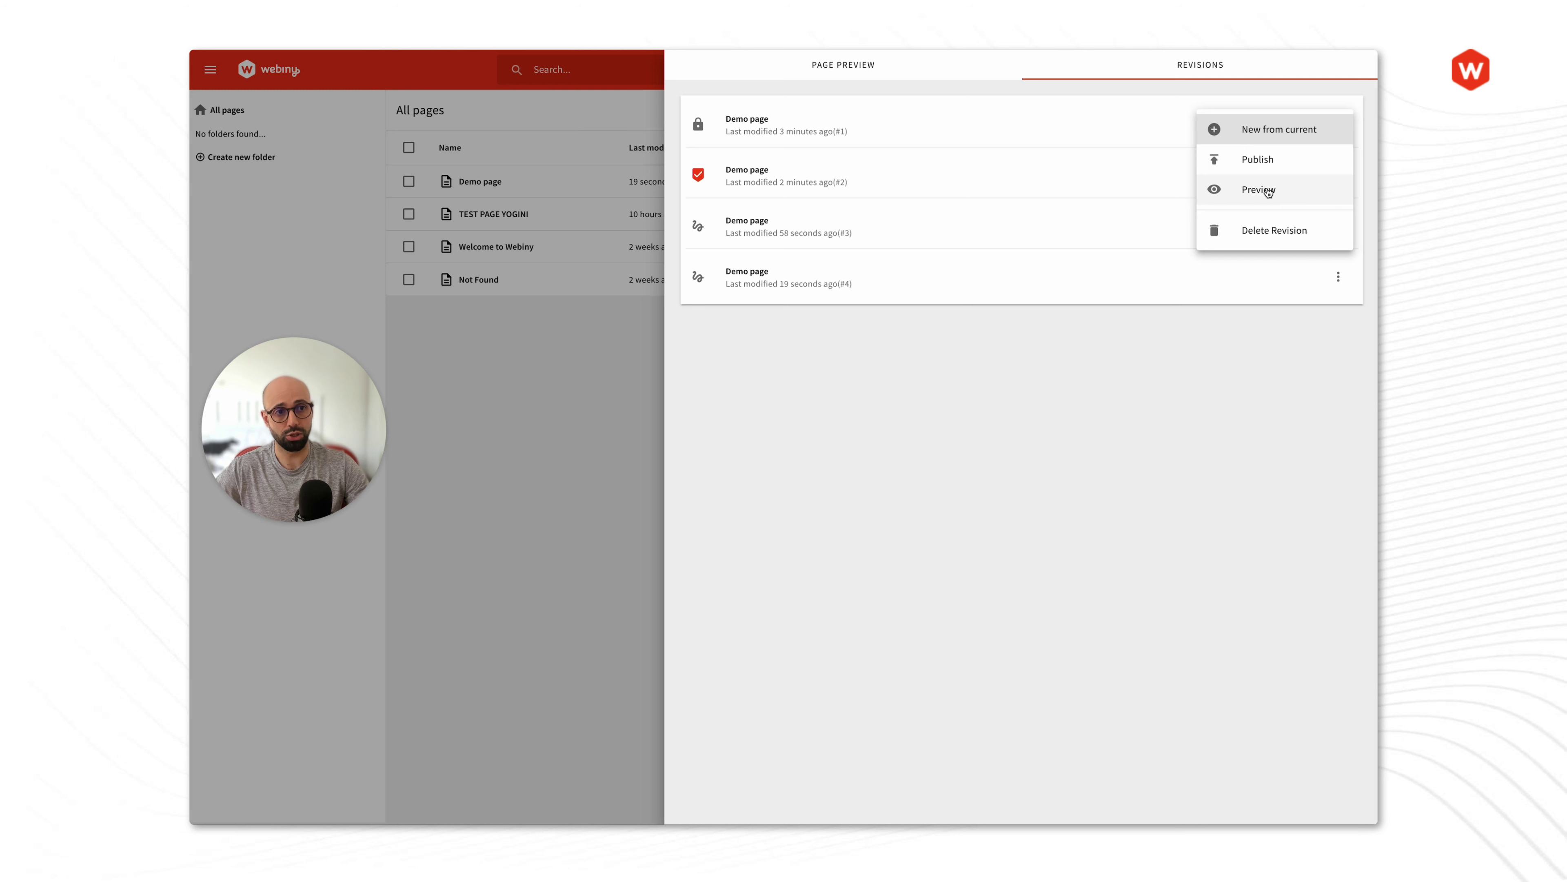
{"action": "left_click", "coordinate": [1172, 413]}
{"action": "left_click", "coordinate": [1338, 175]}
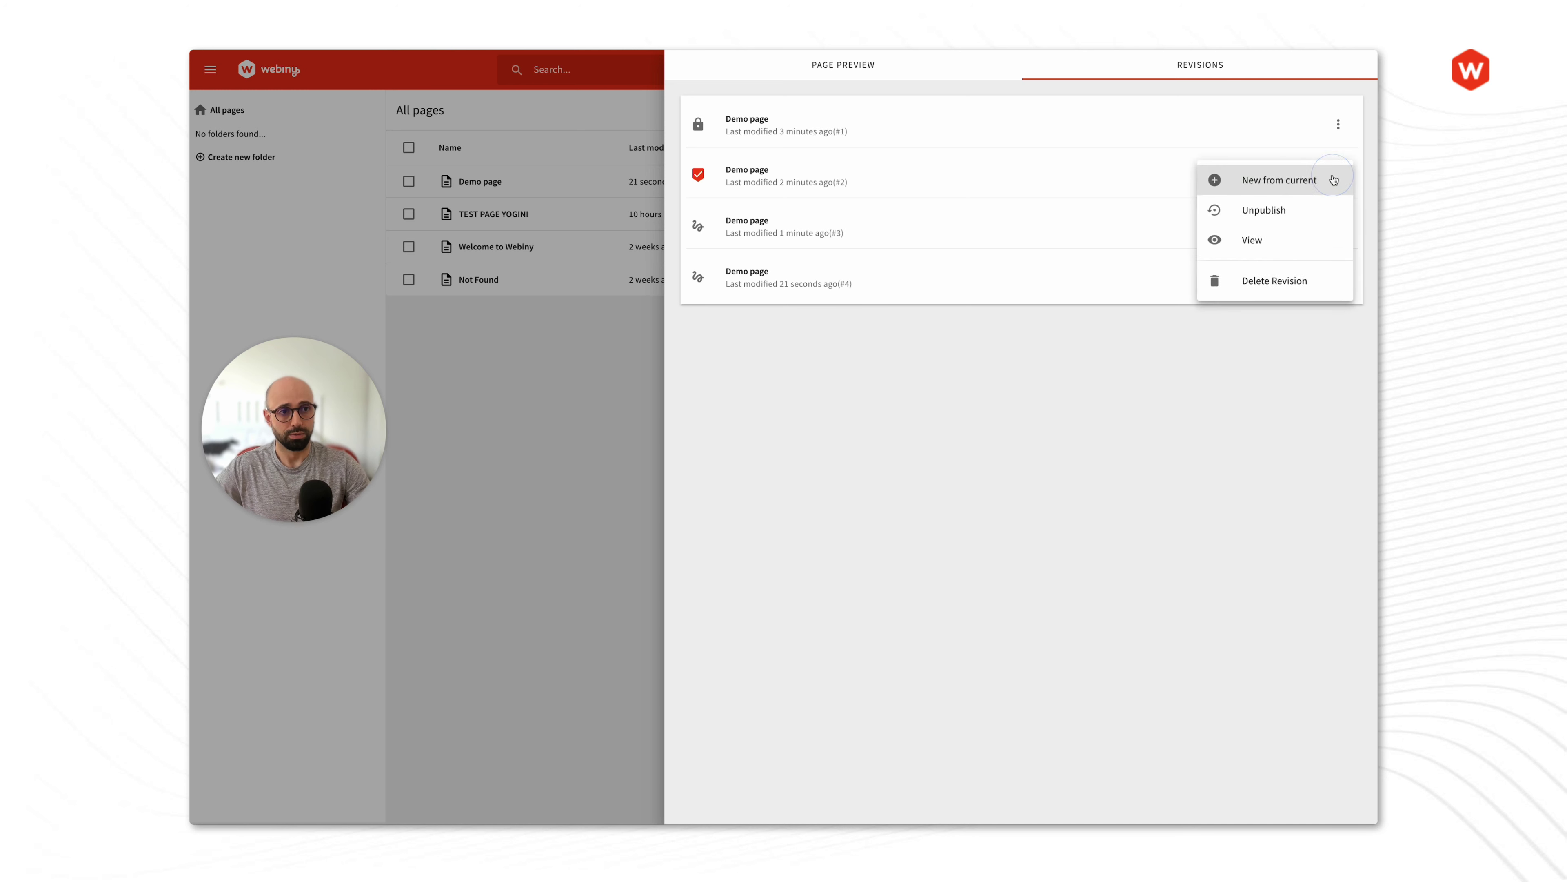
{"action": "left_click", "coordinate": [1144, 393]}
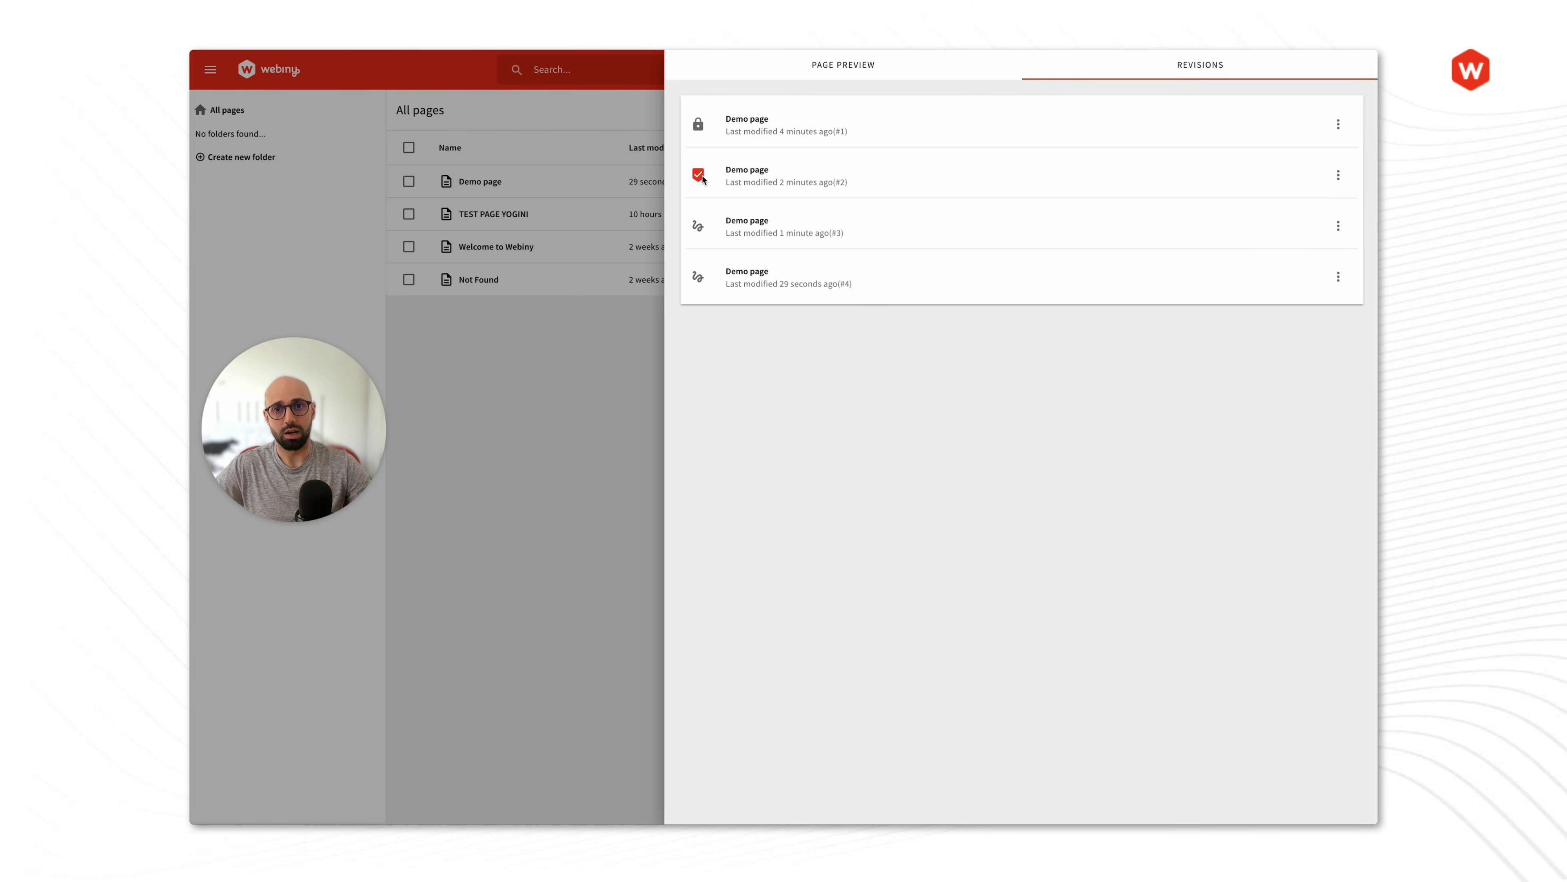
Compare the available actions of the Demo page's published revision #2, locked revision #1 and draft revision #4
{"action": "left_click", "coordinate": [1340, 176]}
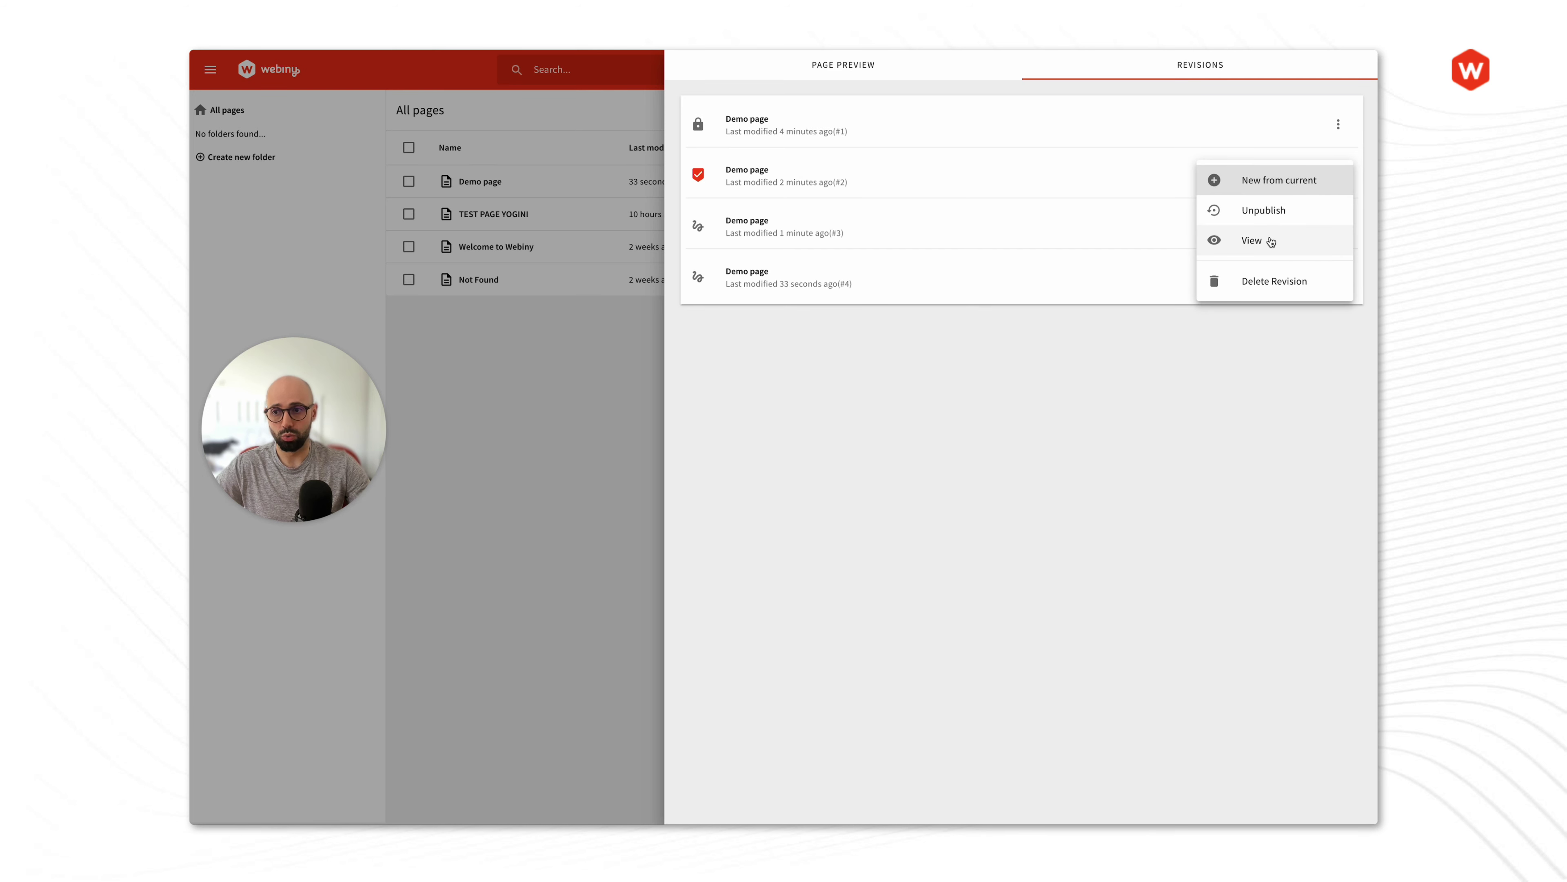
{"action": "left_click", "coordinate": [1164, 402]}
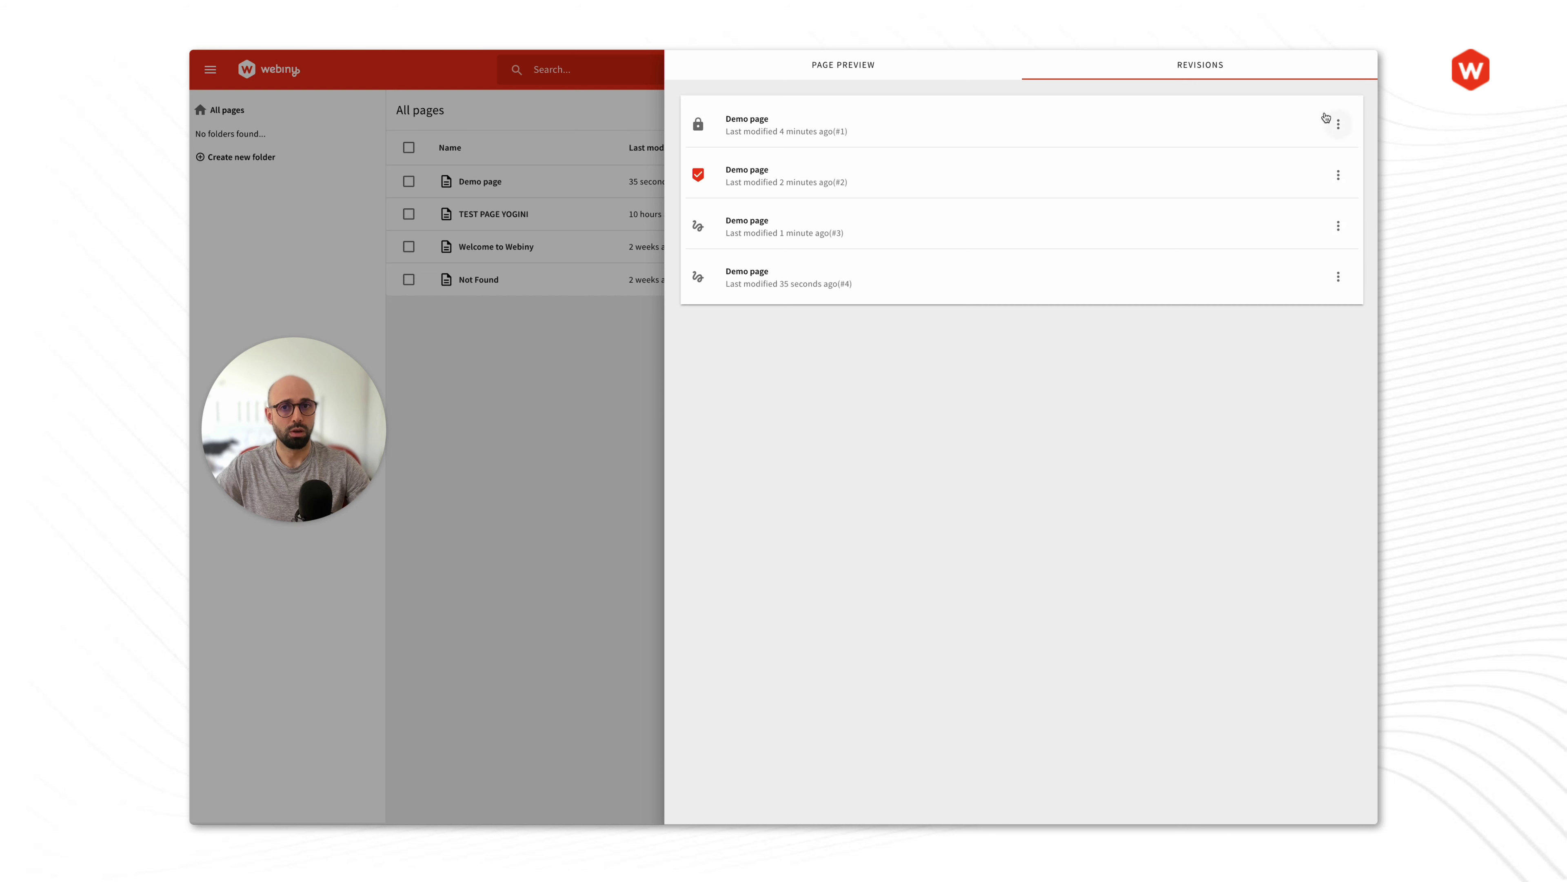
{"action": "left_click", "coordinate": [1337, 124]}
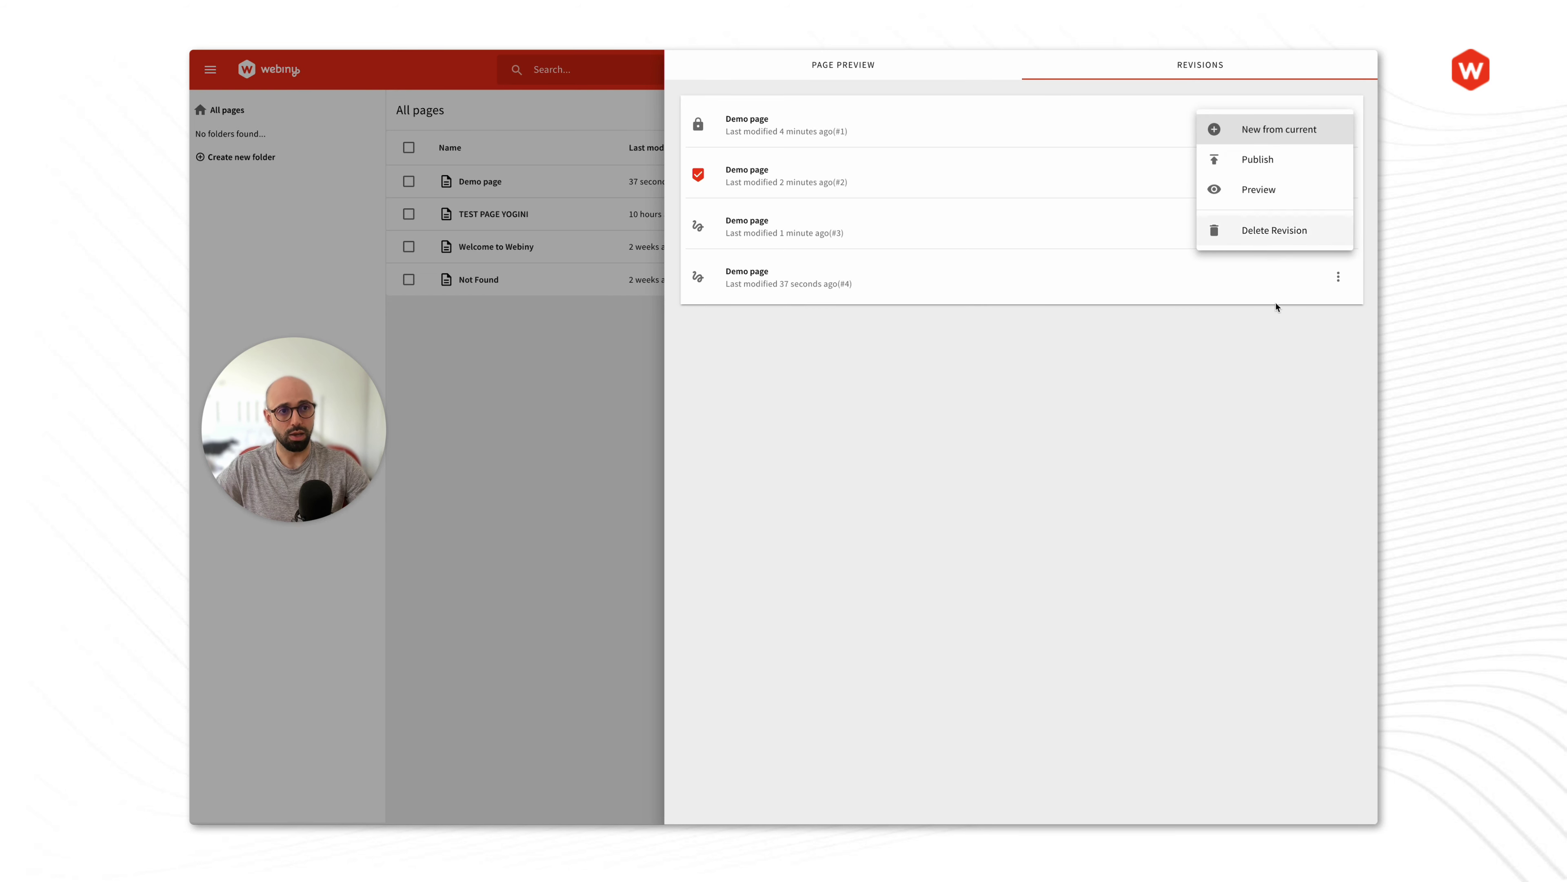
{"action": "left_click", "coordinate": [1279, 341]}
{"action": "left_click", "coordinate": [1338, 277]}
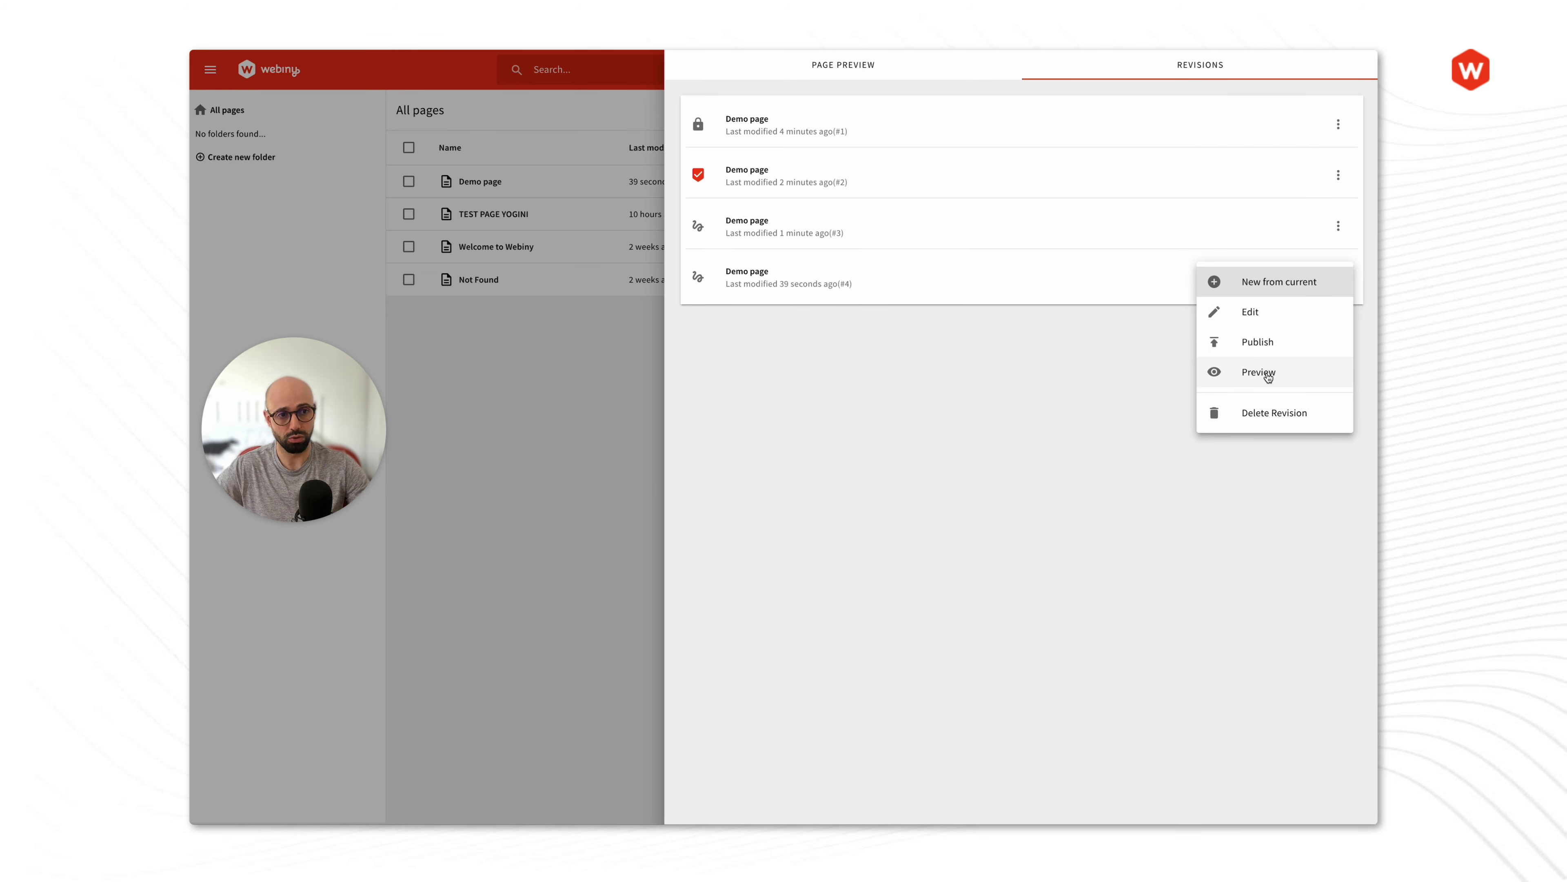
{"action": "left_click", "coordinate": [1062, 370]}
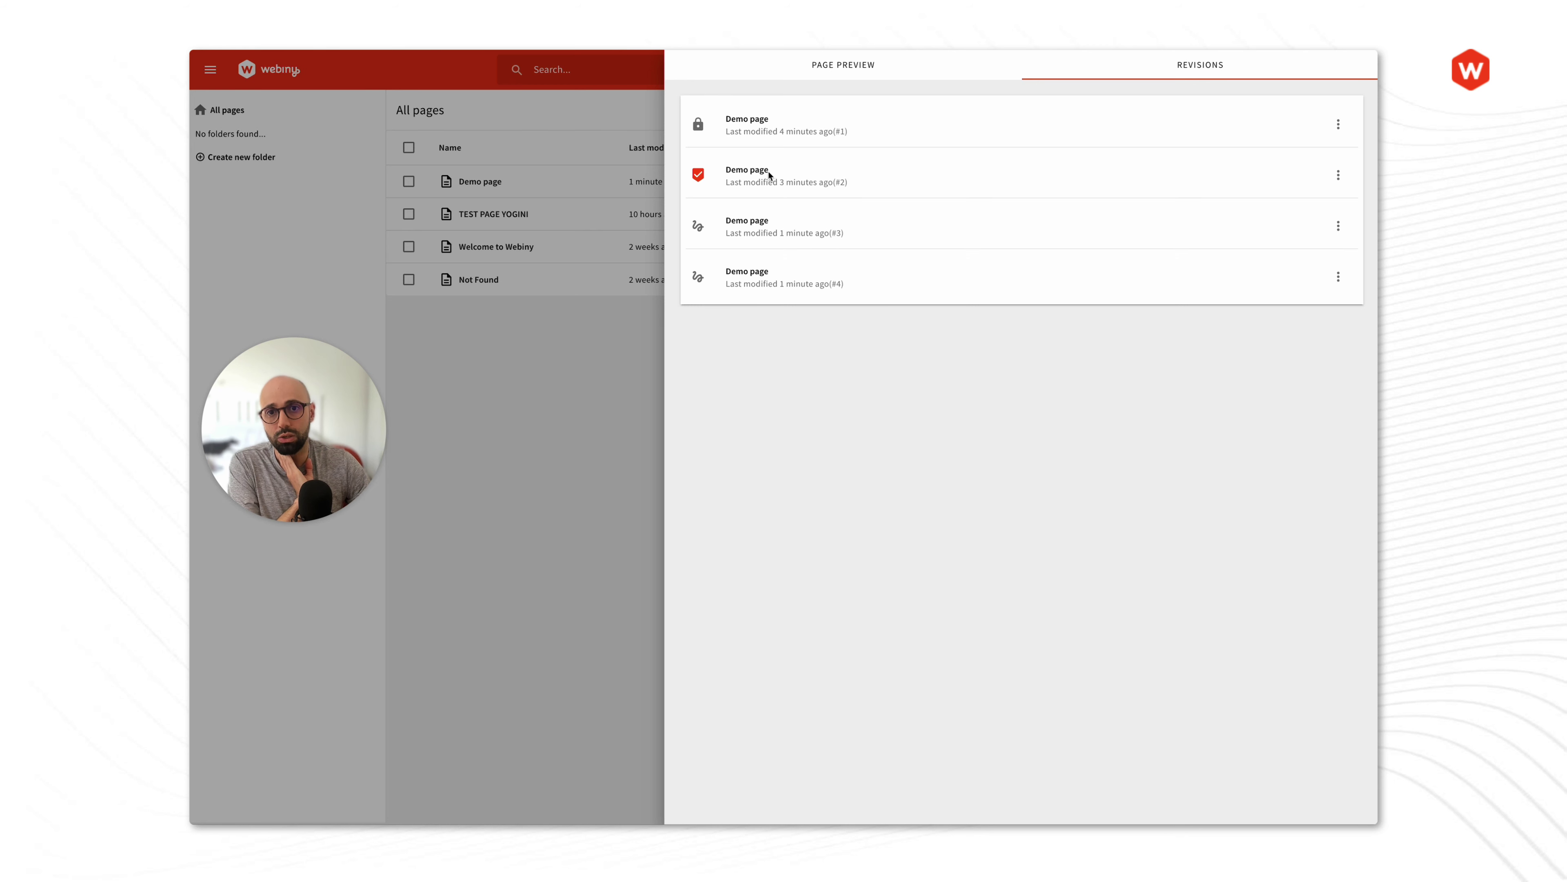
Publish revision #1 of the Demo page
{"action": "left_click", "coordinate": [1338, 124]}
{"action": "left_click", "coordinate": [1338, 128]}
{"action": "left_click", "coordinate": [1338, 127]}
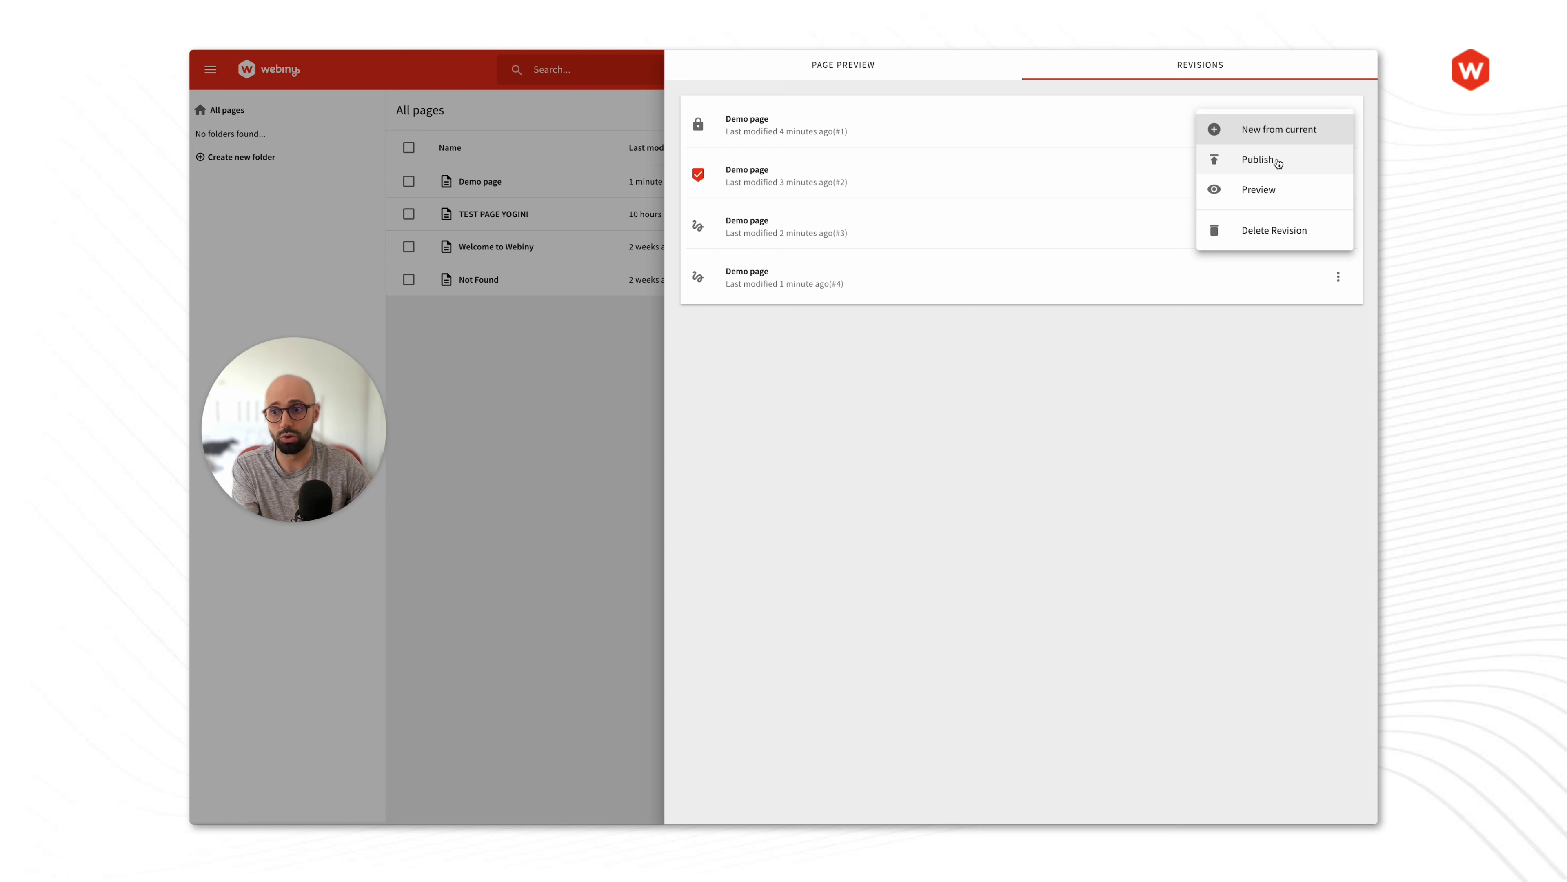
{"action": "left_click", "coordinate": [1246, 160]}
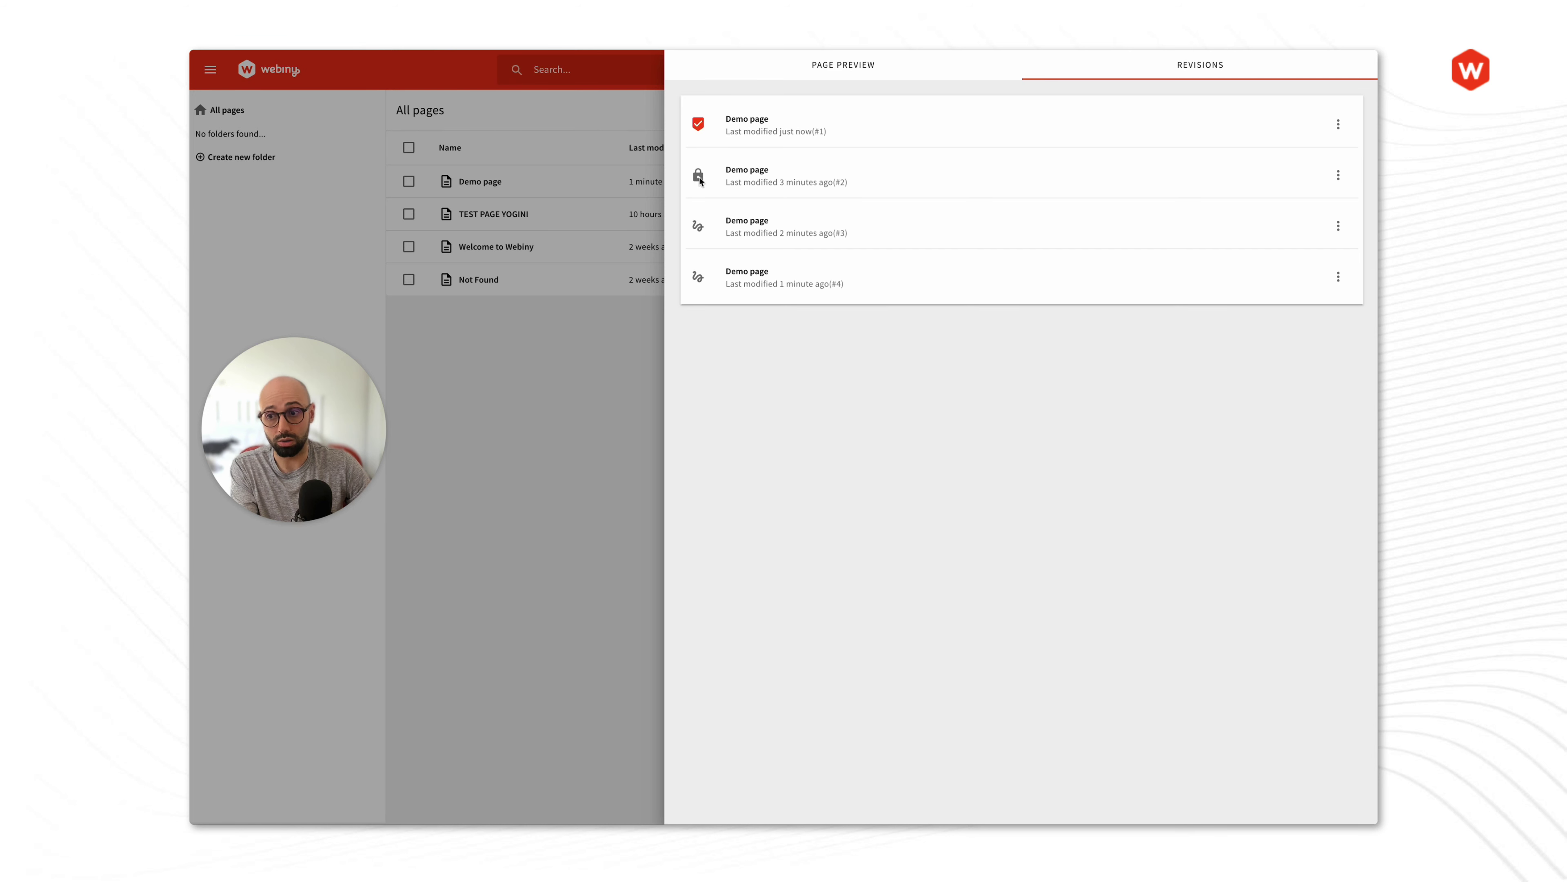
Create a new draft from the Demo page's locked revision #2 and return to the page list
{"action": "left_click", "coordinate": [1338, 175]}
{"action": "left_click", "coordinate": [1269, 182]}
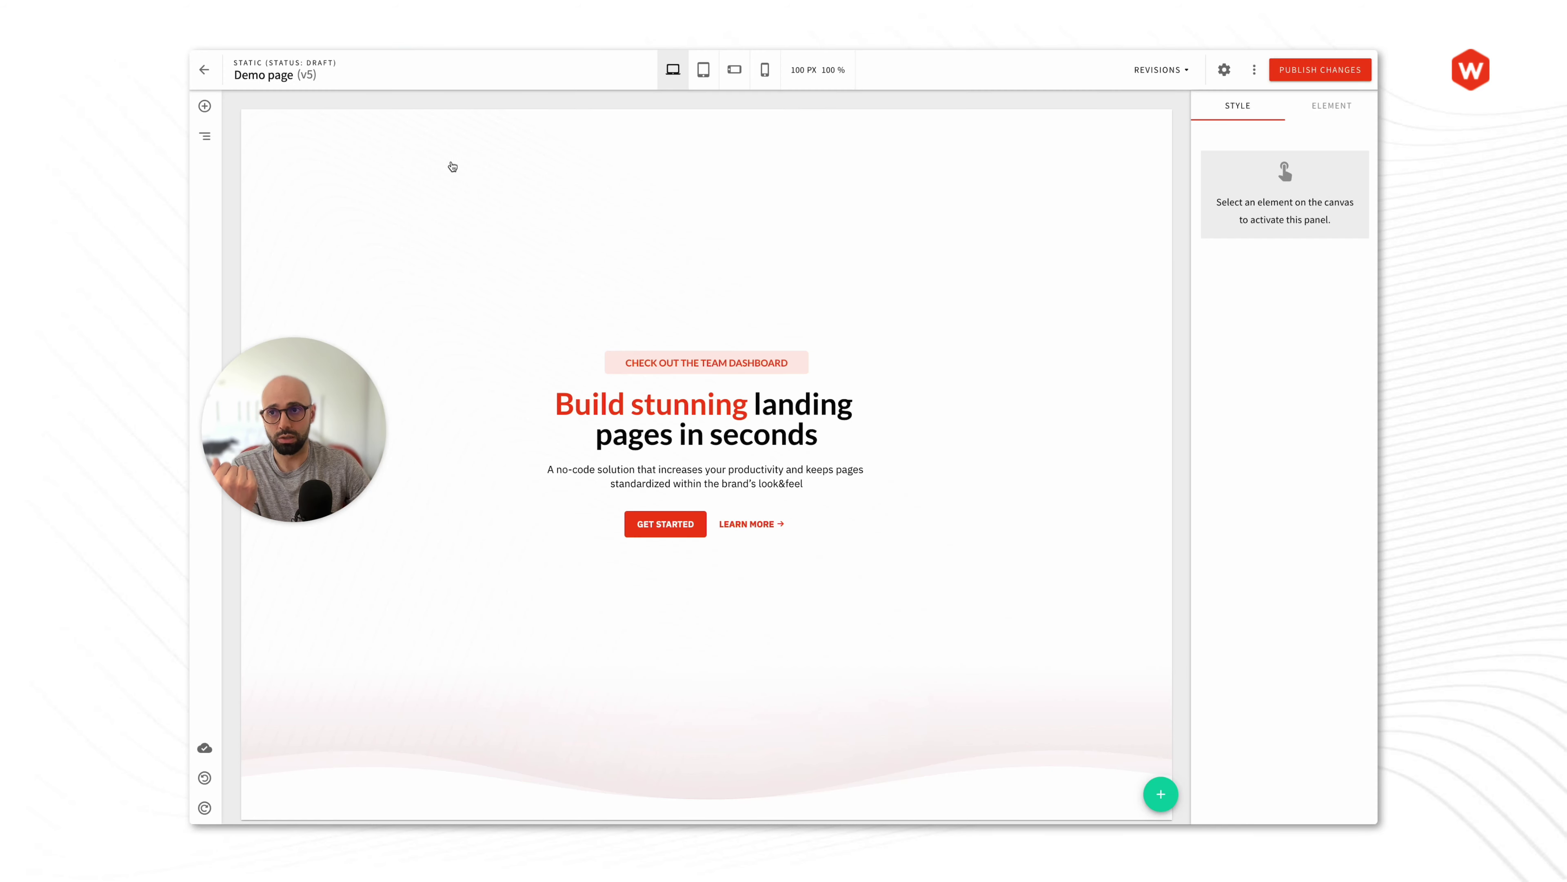
{"action": "double_click", "coordinate": [310, 75]}
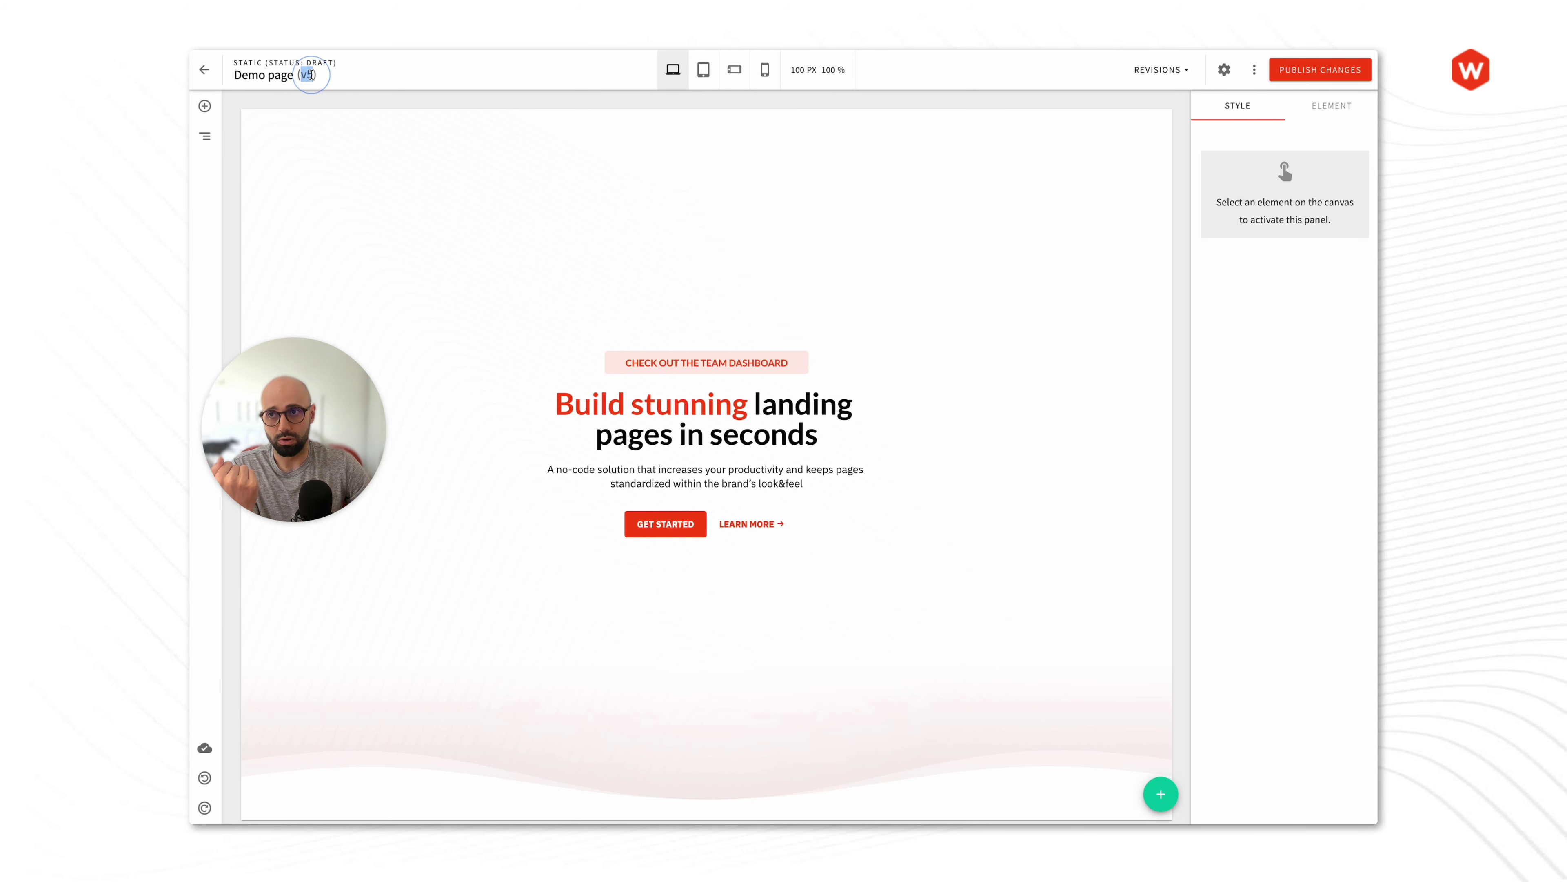
{"action": "left_click", "coordinate": [312, 74]}
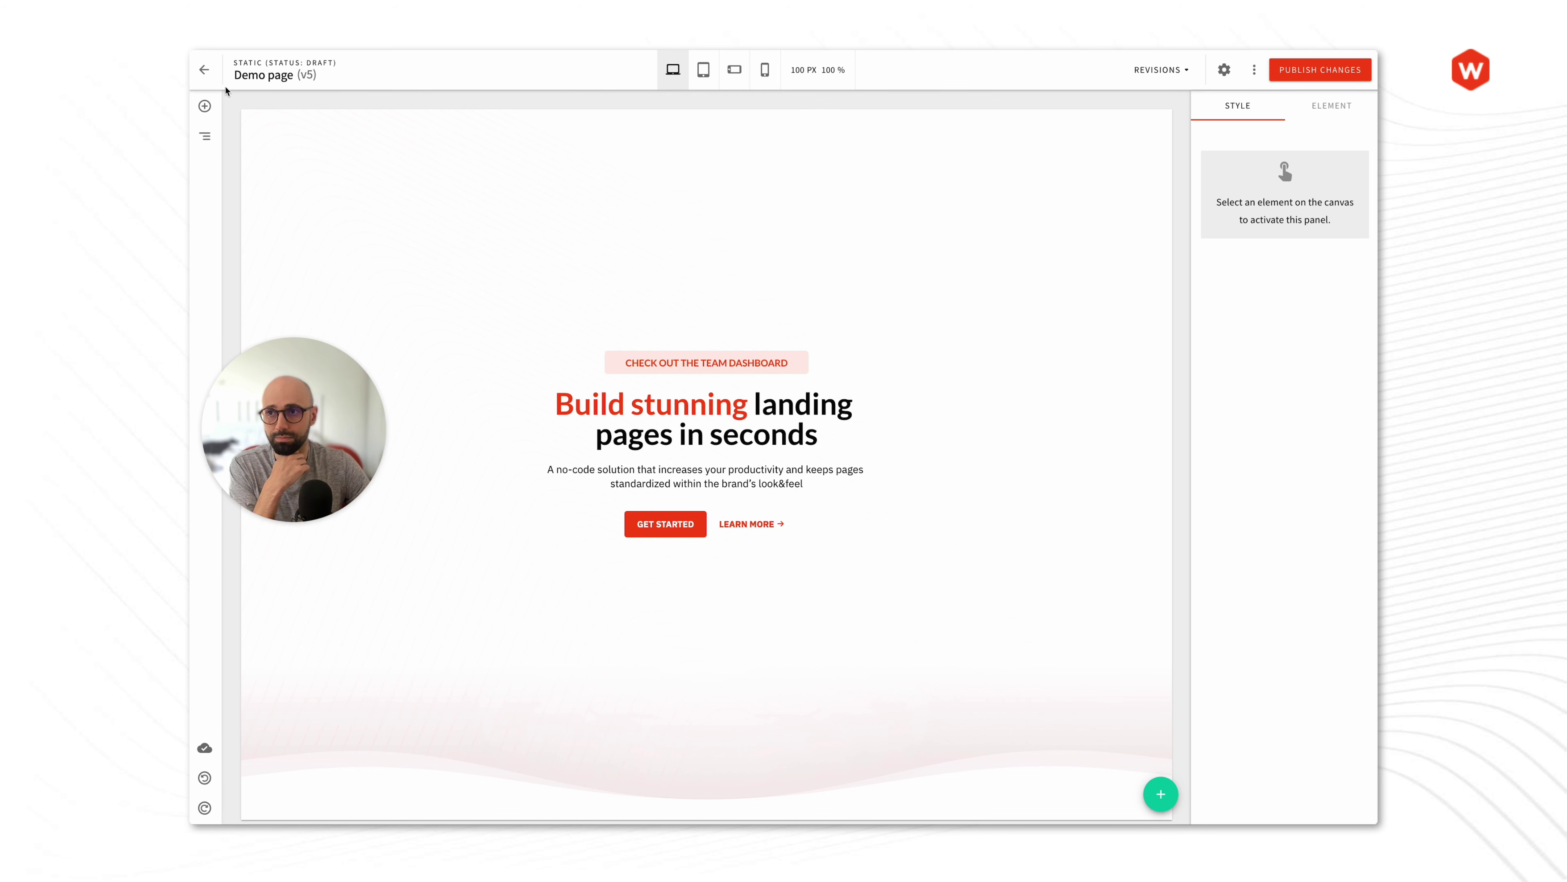
{"action": "left_click", "coordinate": [204, 73]}
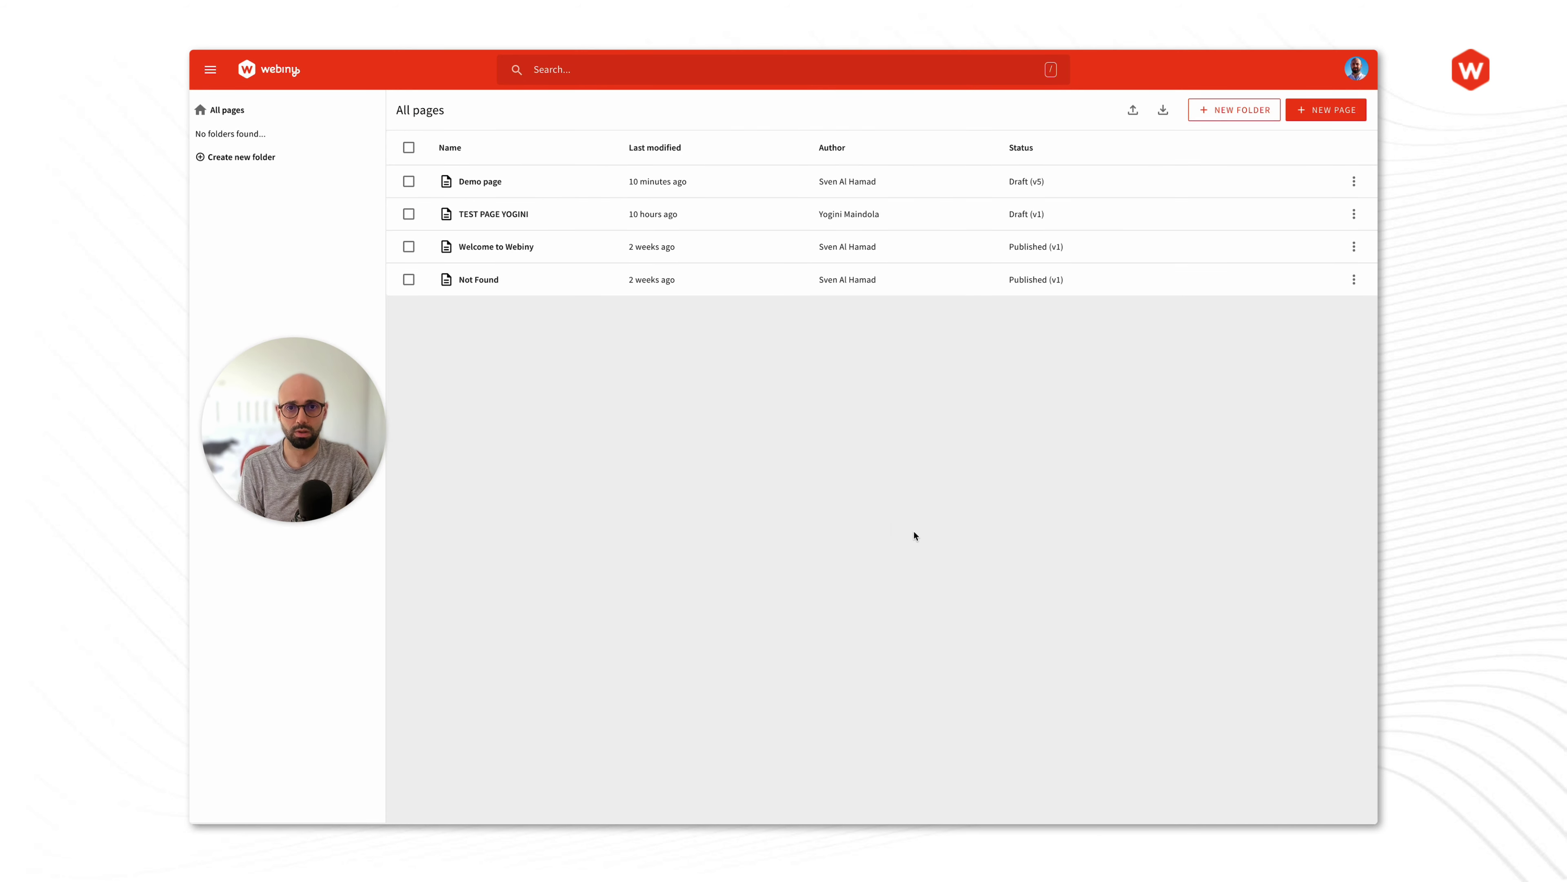
Open the Demo page's preview from the page list
{"action": "left_click", "coordinate": [573, 190]}
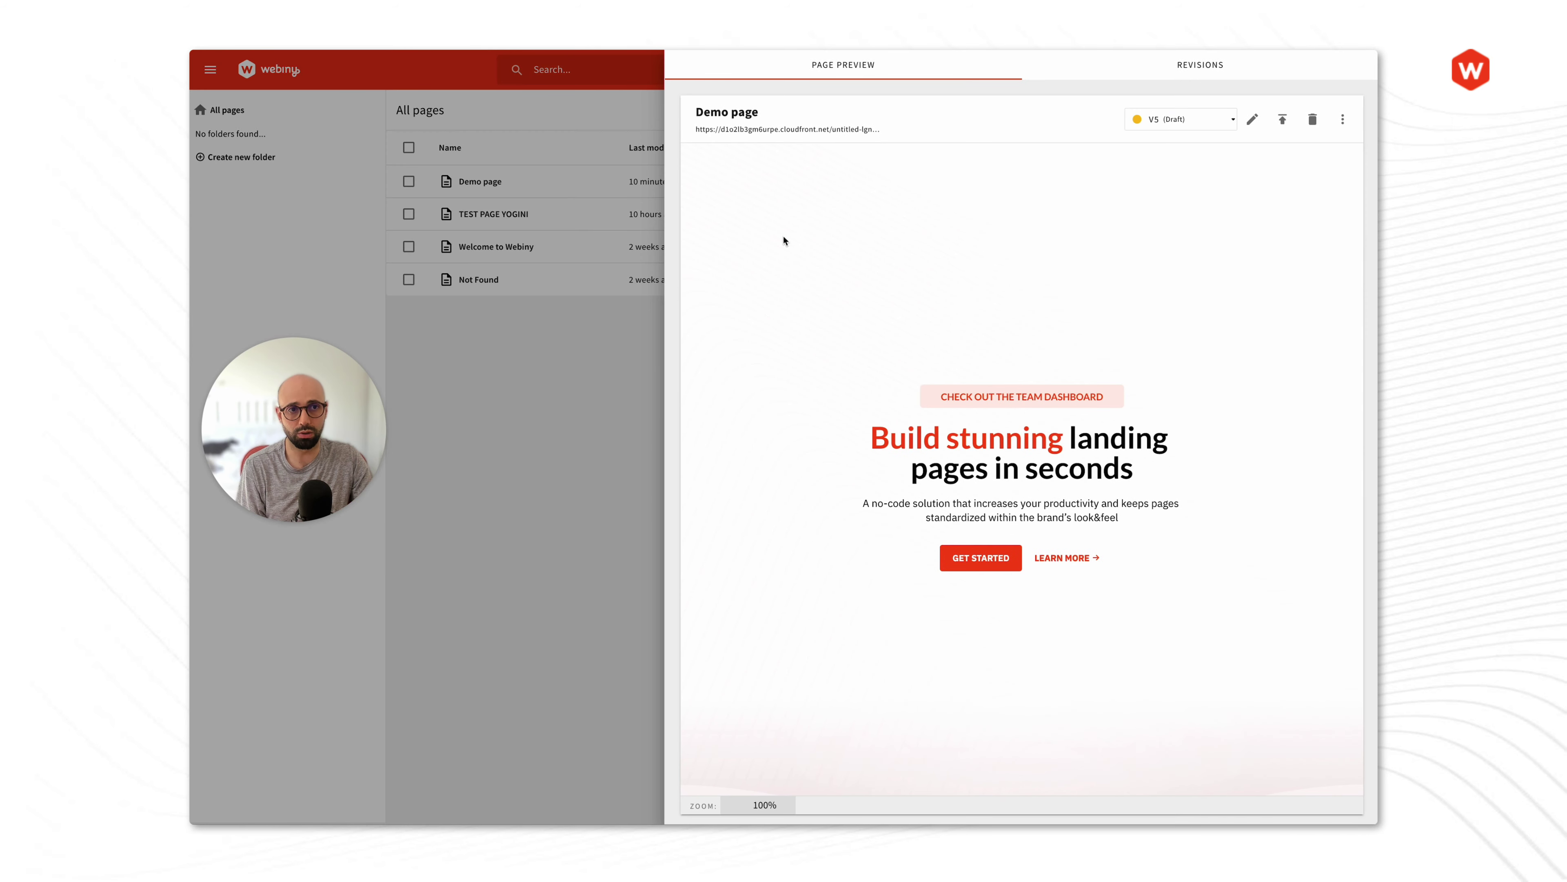